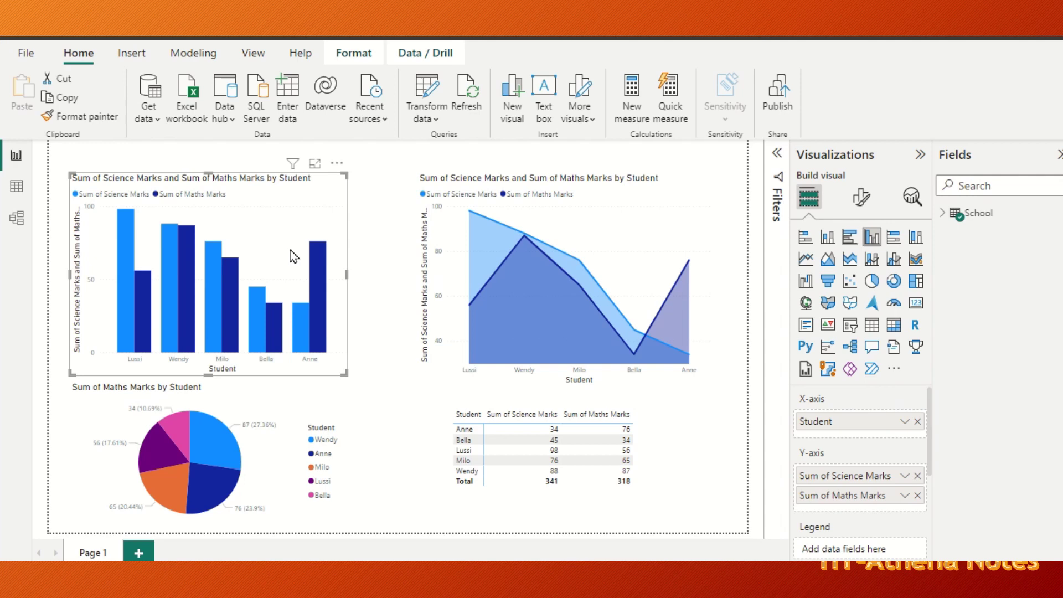
Select the clustered column chart of students' Science and Maths marks on the report
key(Tab)
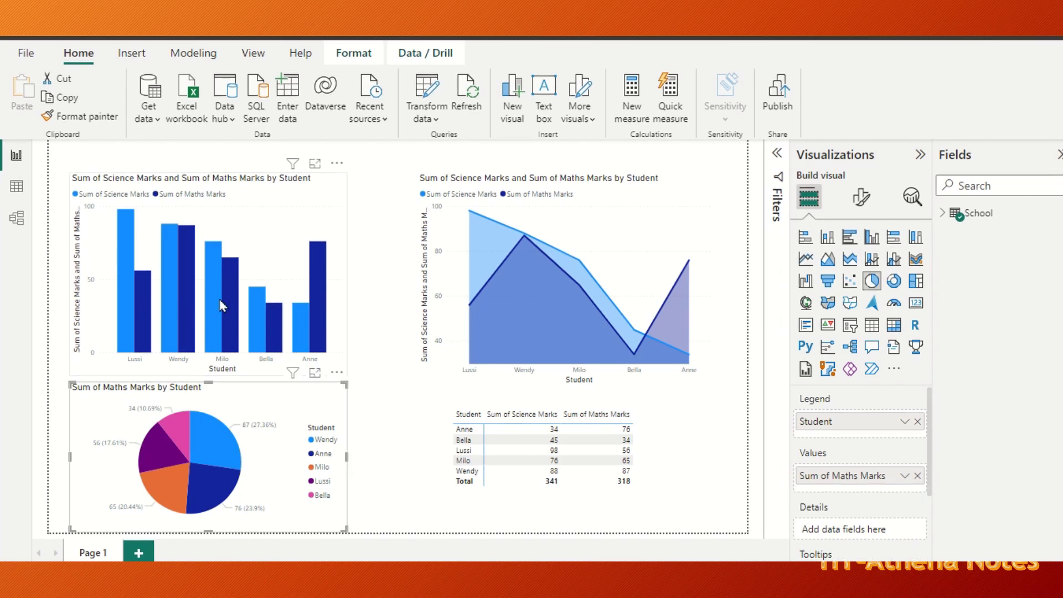
mouse_move(221, 306)
mouse_move(122, 212)
click(307, 208)
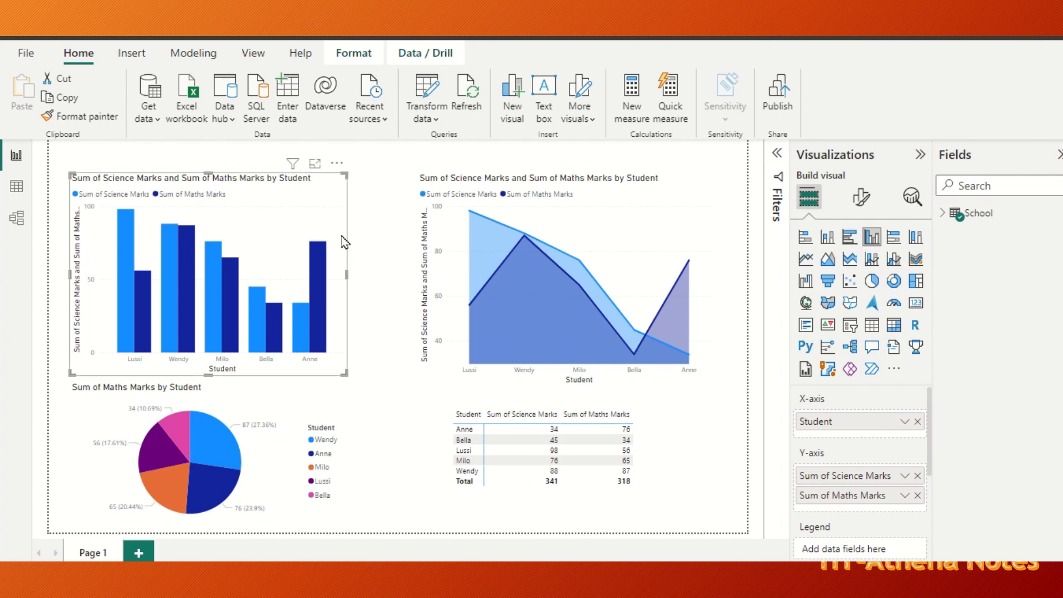
mouse_move(317, 256)
mouse_move(193, 244)
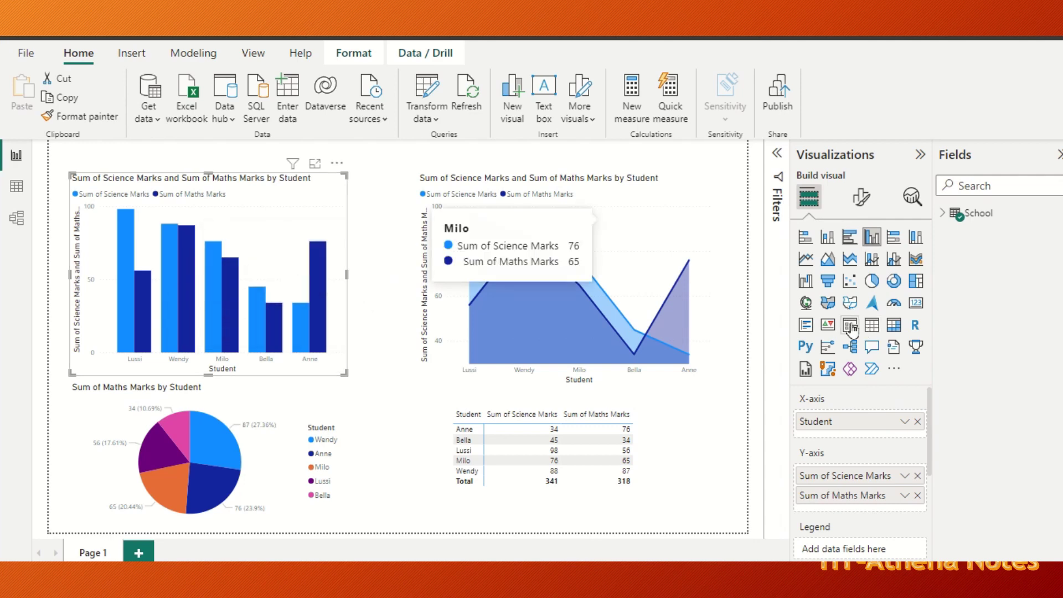
Colour the column chart's Sum of Maths Marks columns dark brown (#ad5129)
click(871, 206)
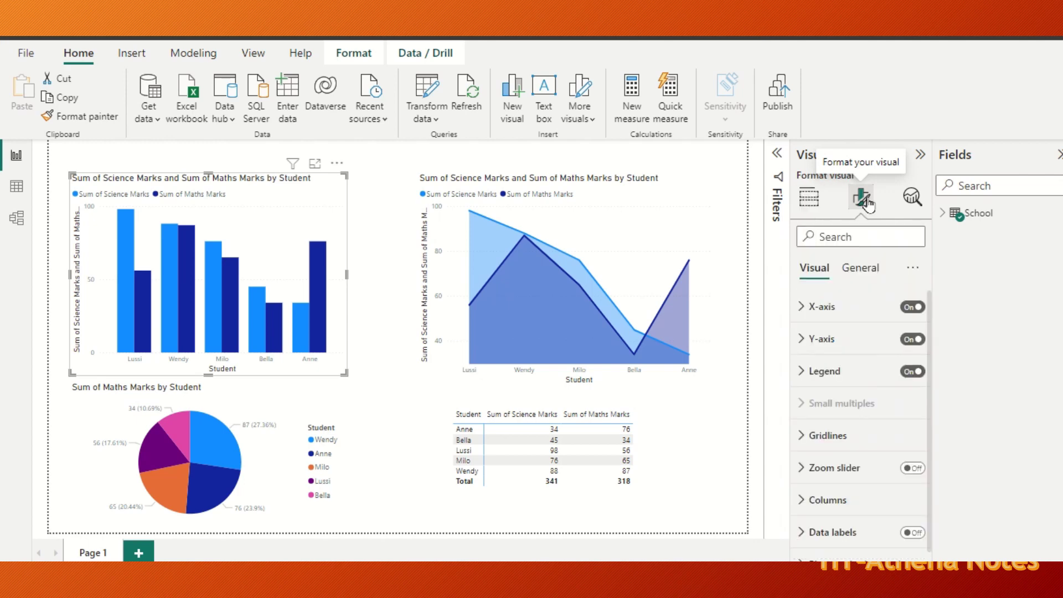
scroll(928, 318, down, 1)
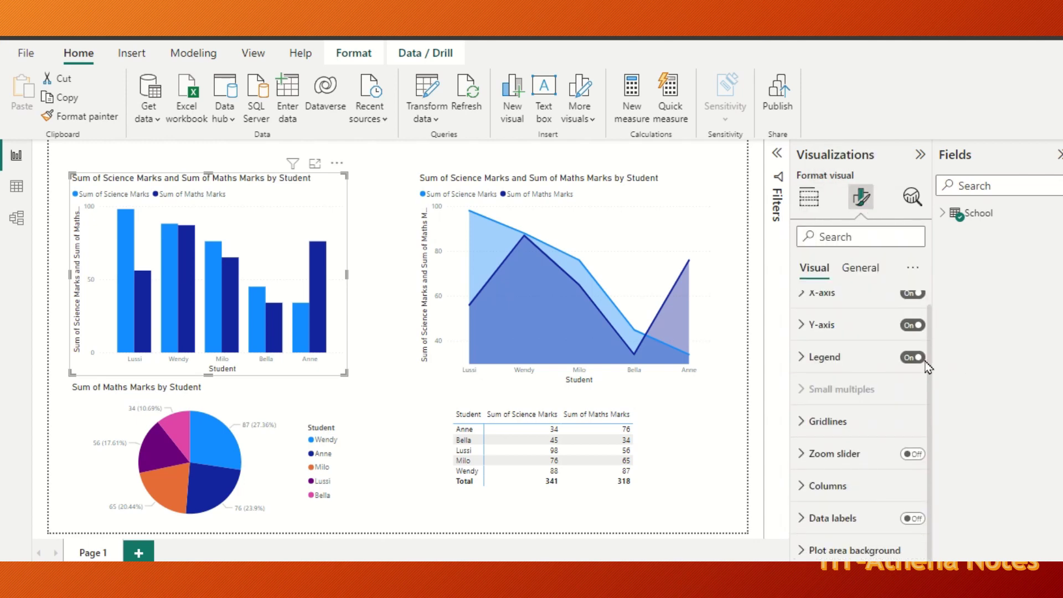
click(803, 488)
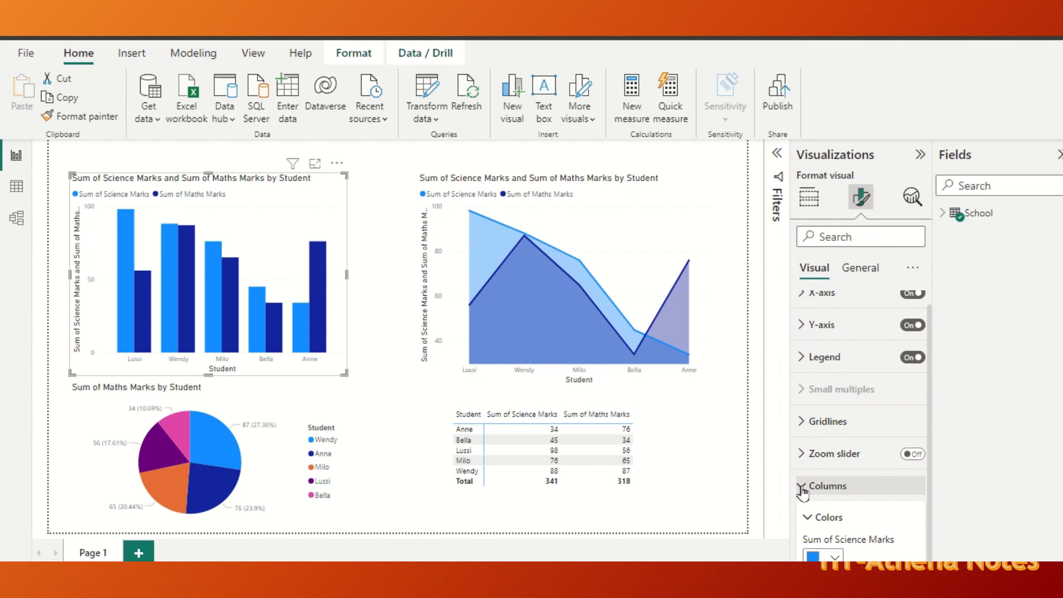
drag(928, 411, 930, 474)
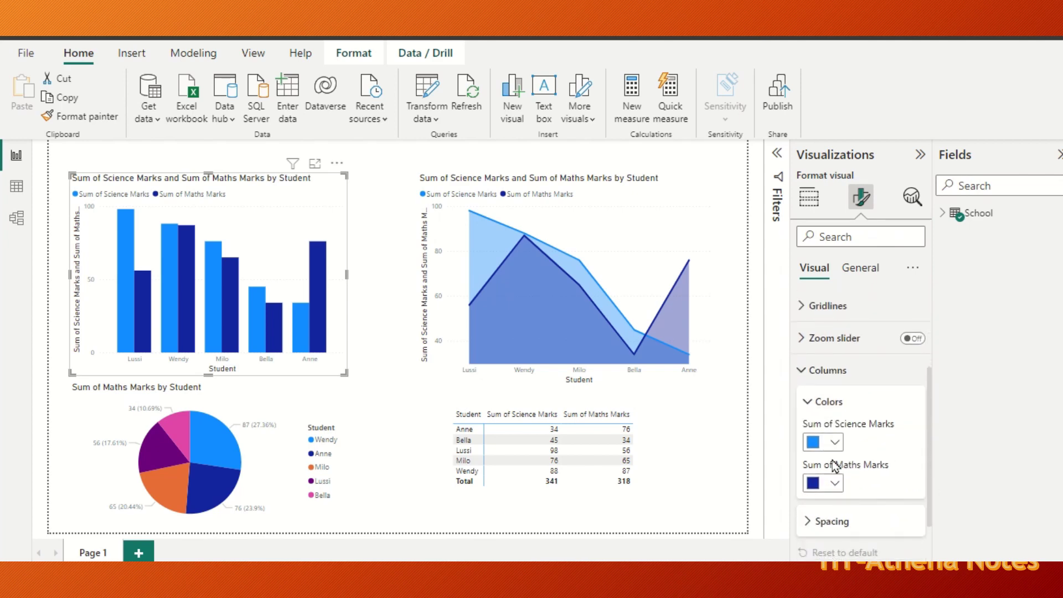
click(822, 491)
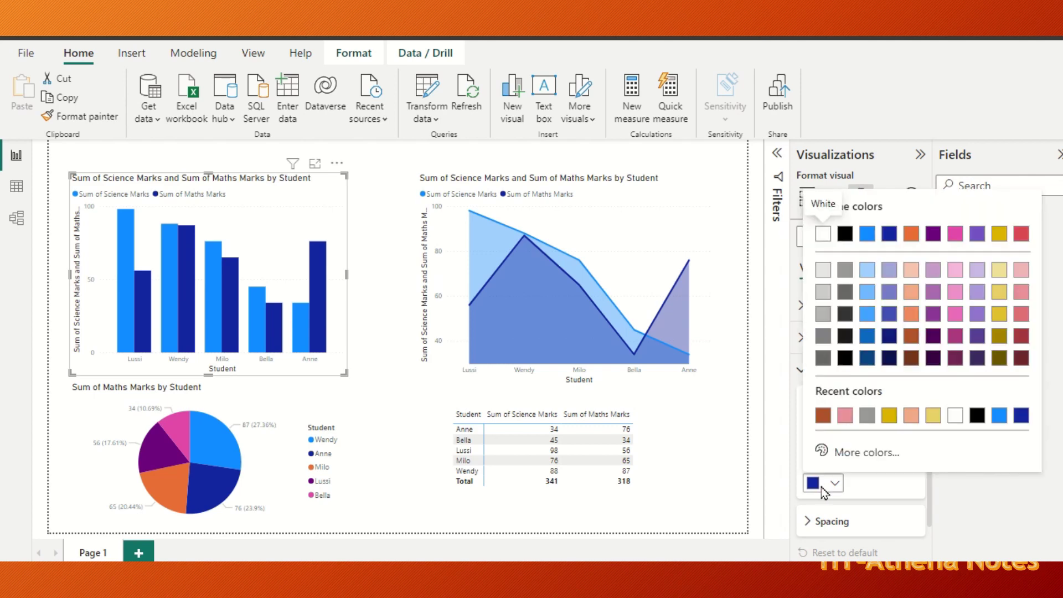
click(911, 336)
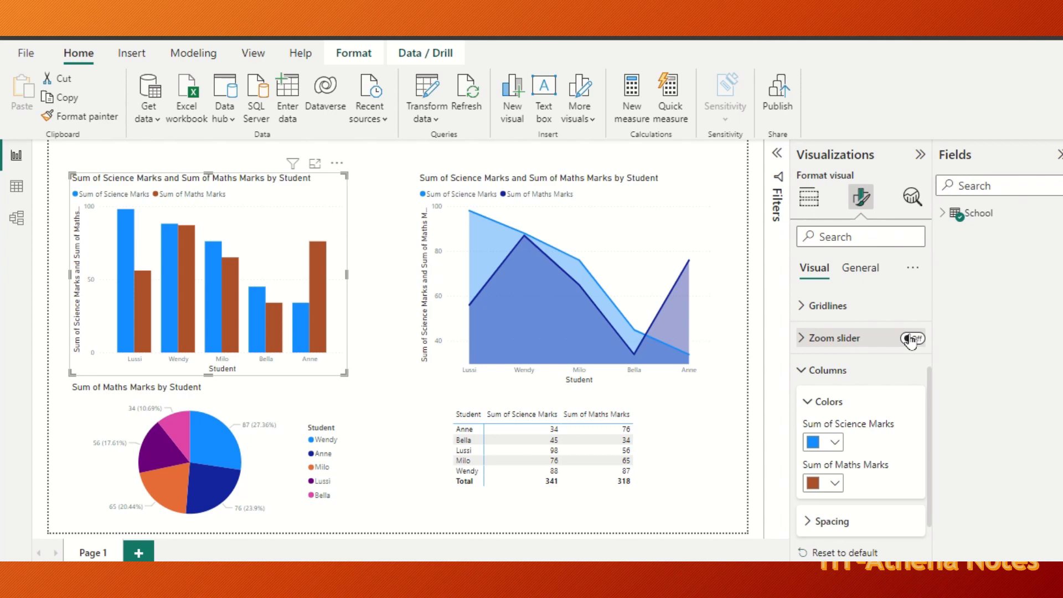
Format the column chart's x-axis student-name labels as 15-point bold black Segoe UI
click(809, 196)
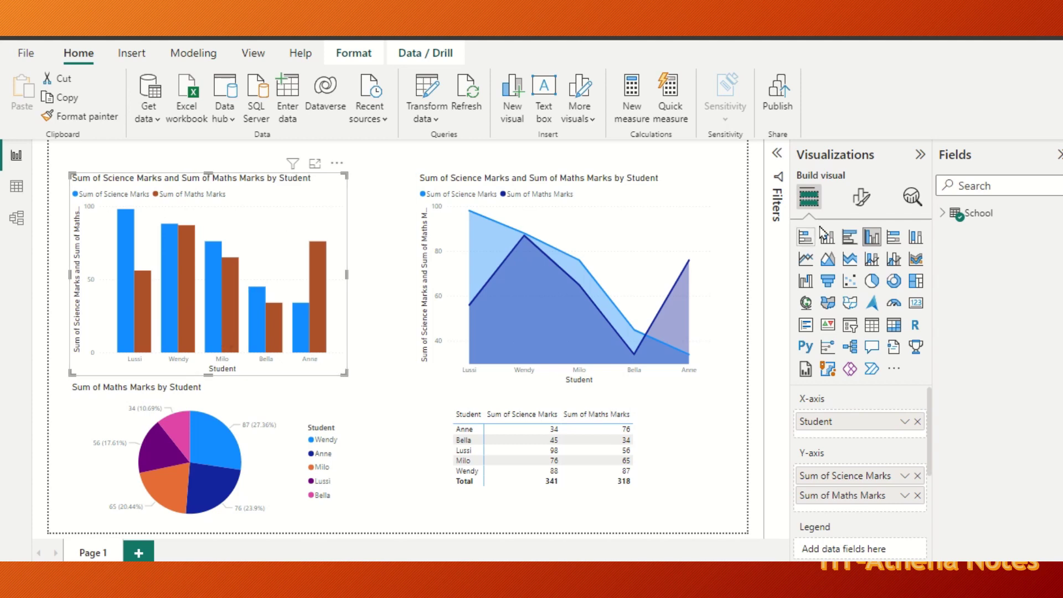
click(864, 206)
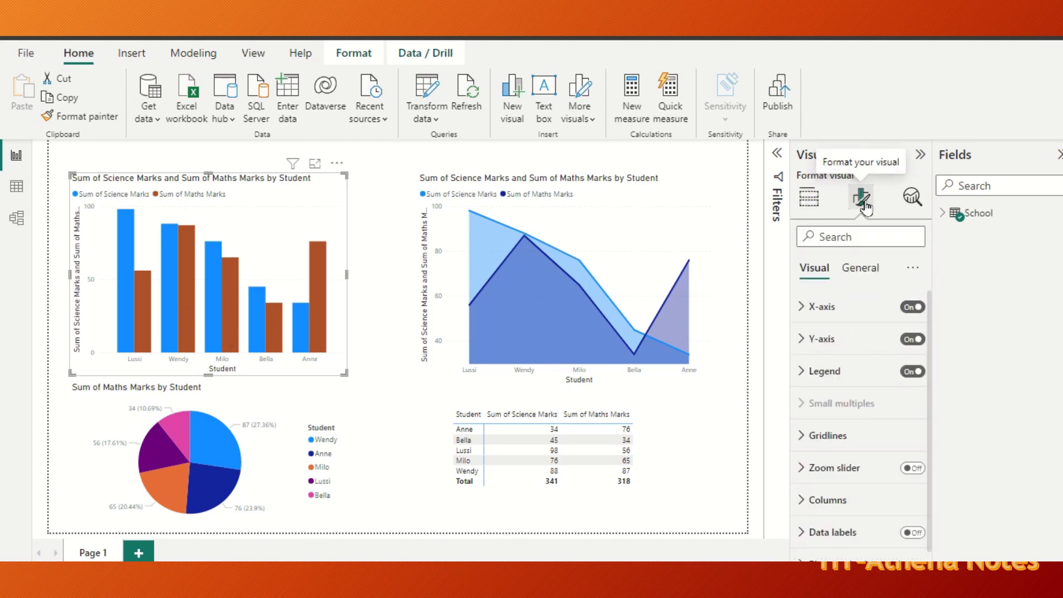
scroll(930, 333, down, 1)
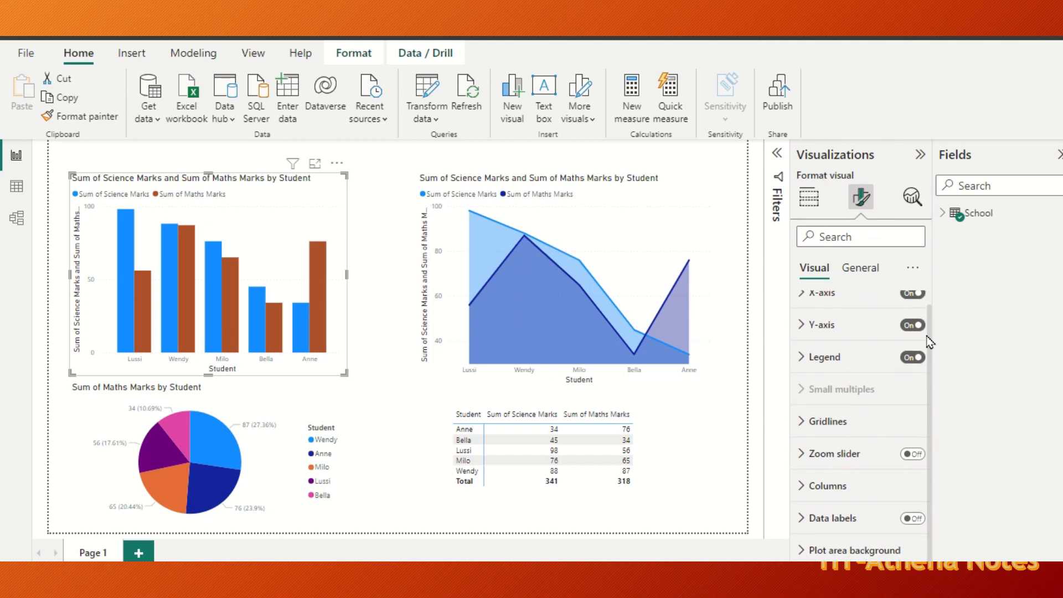
scroll(929, 341, up, 1)
click(801, 308)
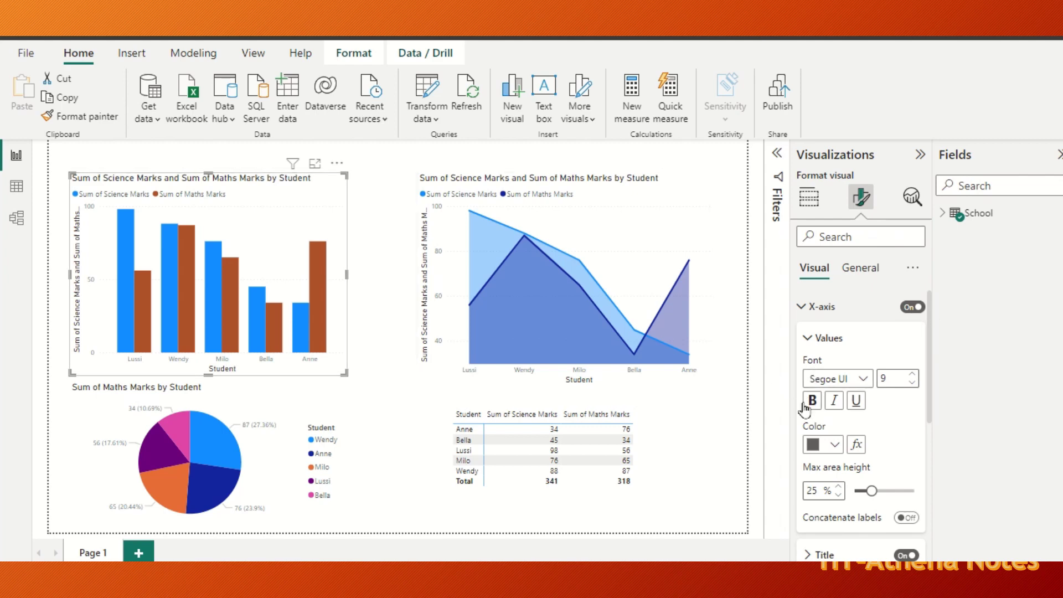
click(893, 379)
key(BackSpace)
text(15)
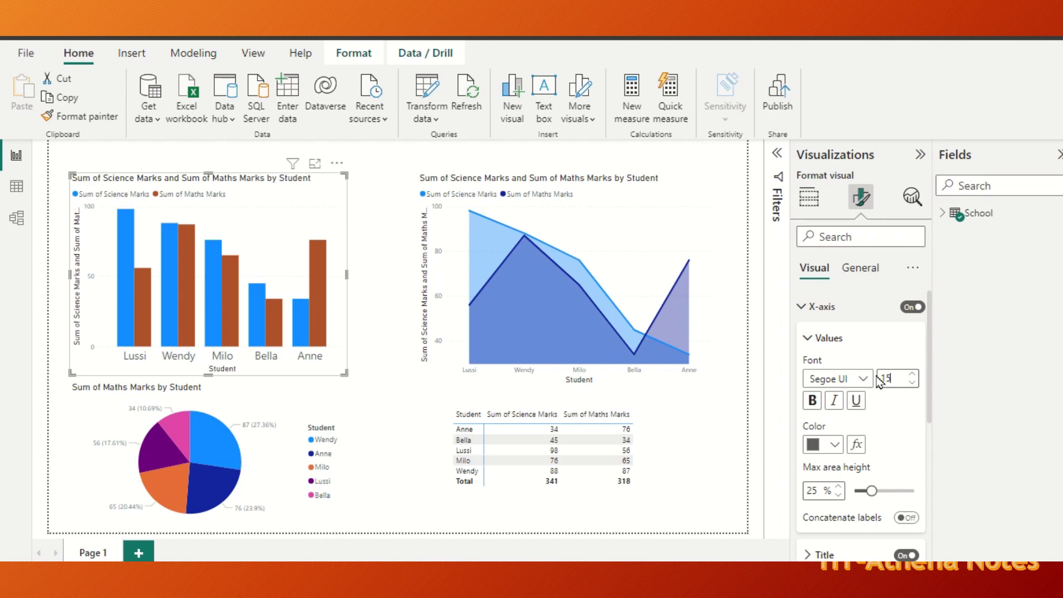
click(814, 403)
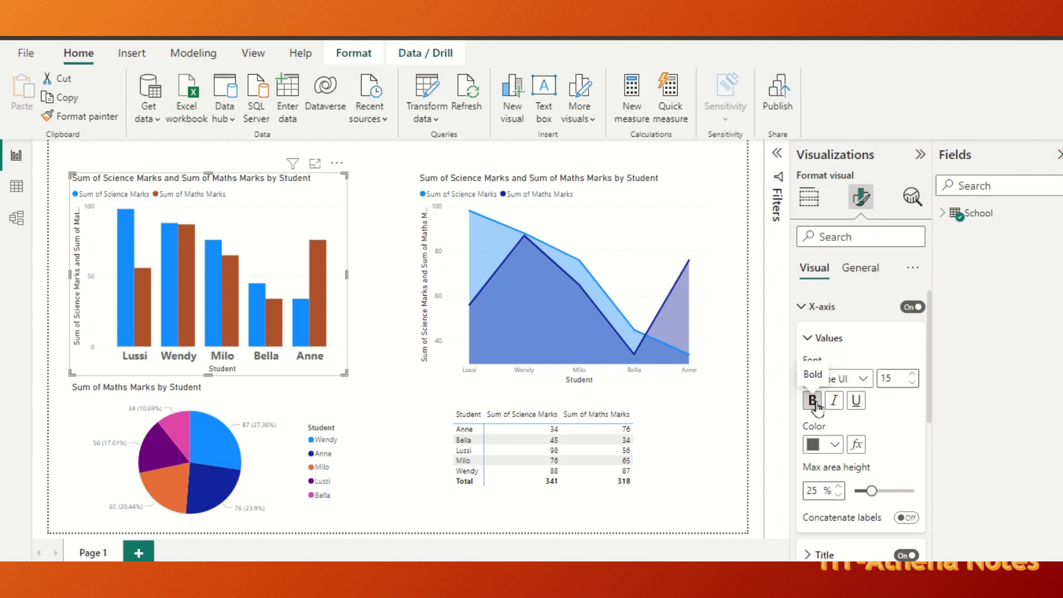
click(835, 445)
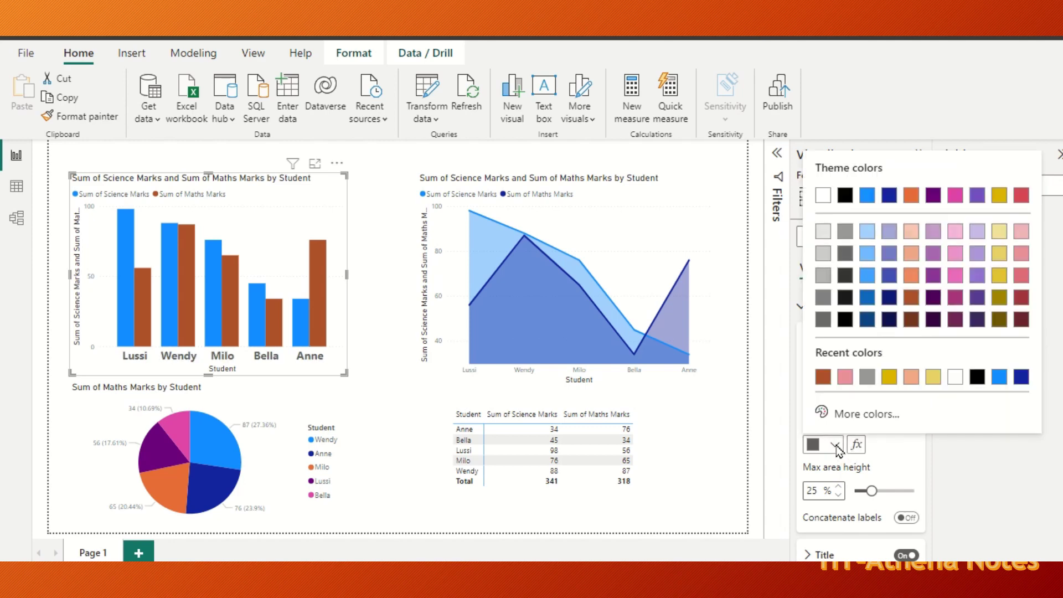
click(845, 195)
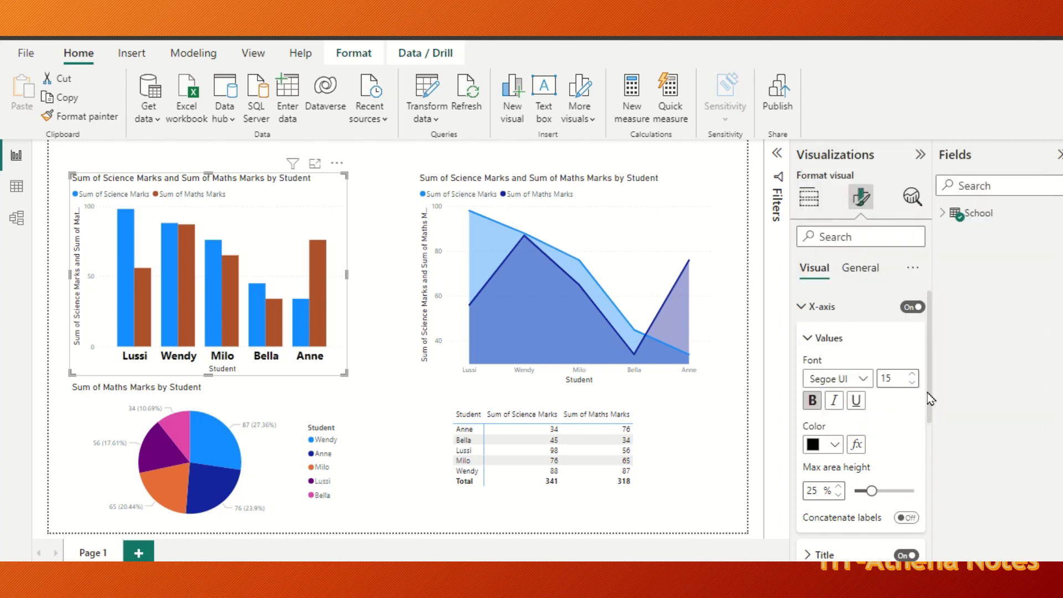
drag(931, 399, 927, 439)
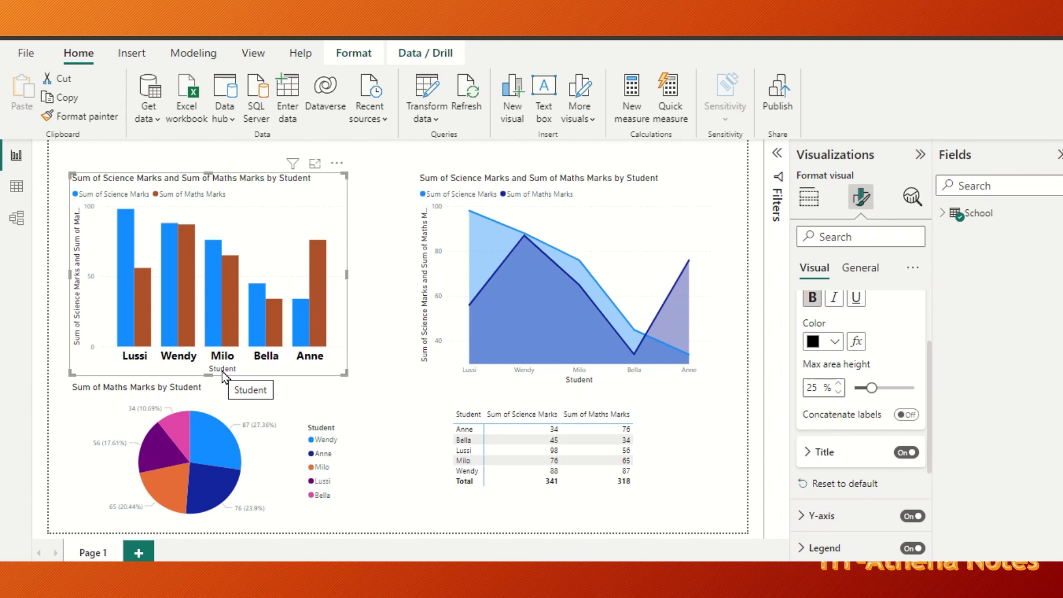
Replace the column chart's x-axis title Auto with 'Student Names'
click(807, 454)
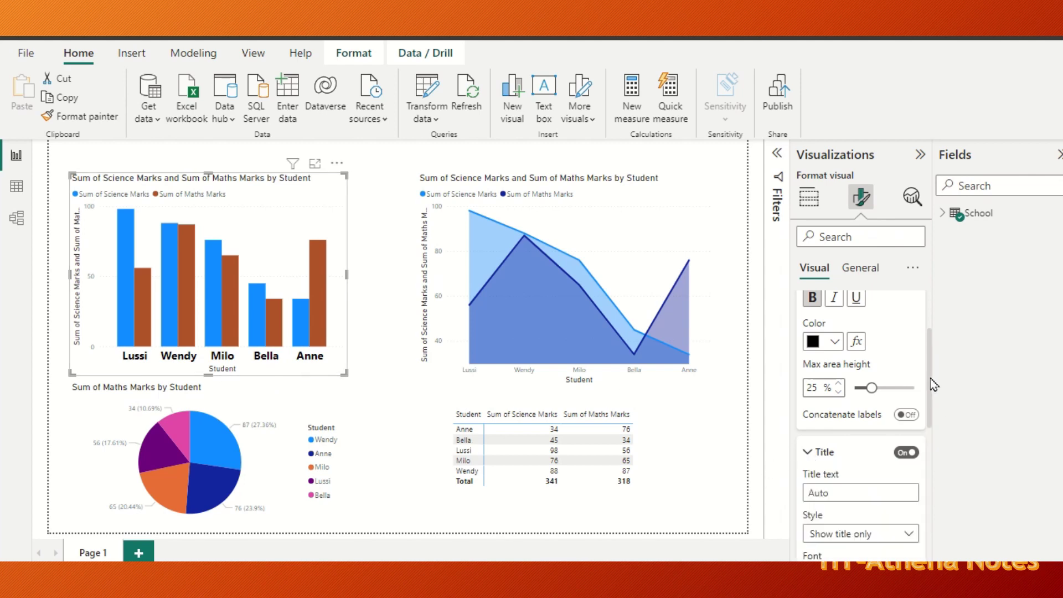
scroll(929, 380, down, 1)
click(815, 421)
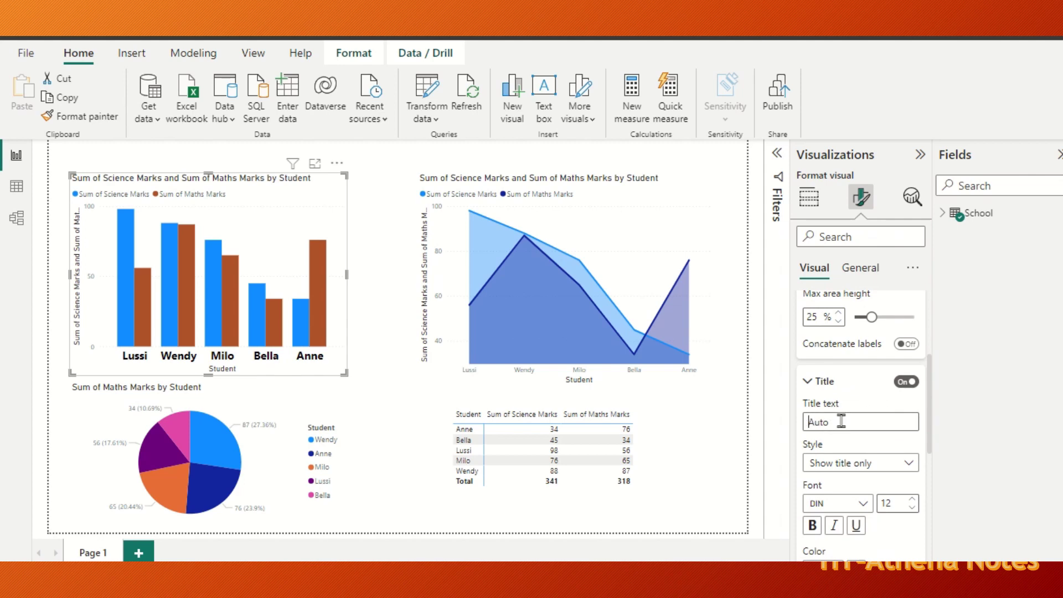
text(Student Names)
key(Return)
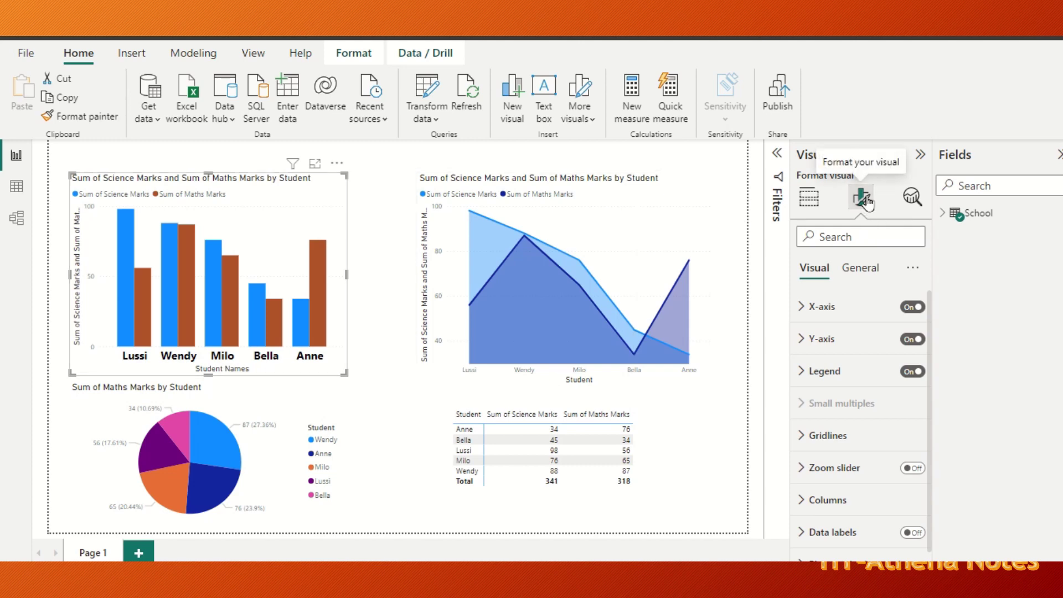
Set the column chart's y-axis value labels to font size 15 and bold
click(802, 339)
scroll(935, 379, down, 2)
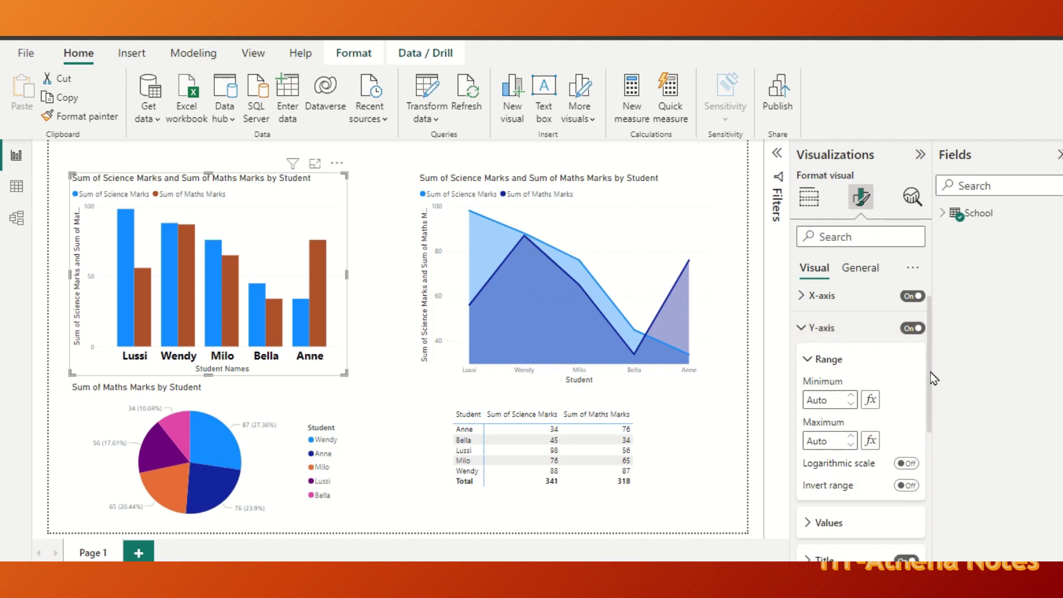
scroll(935, 379, down, 2)
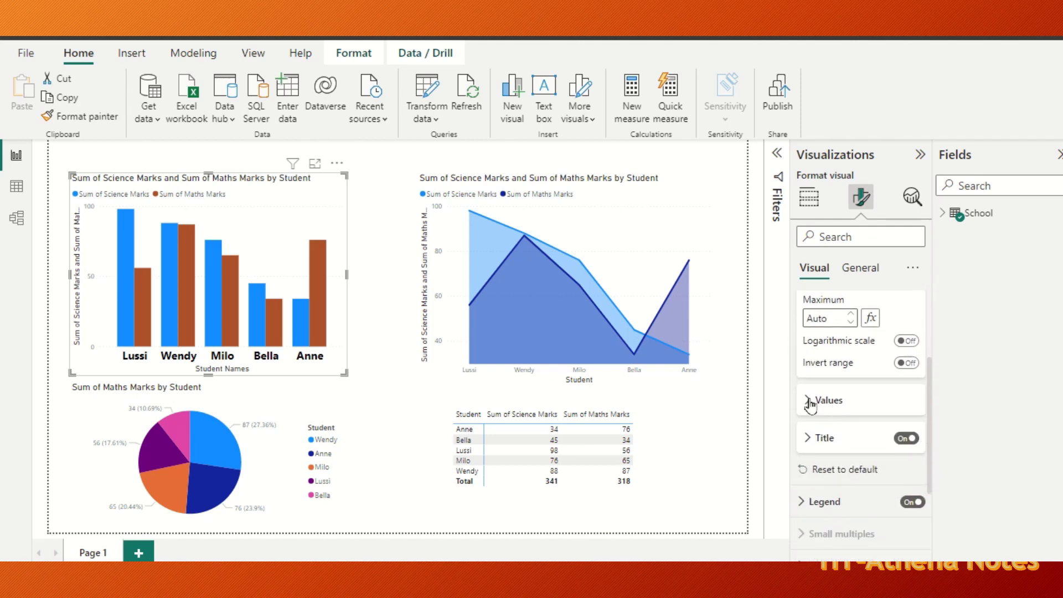
click(810, 404)
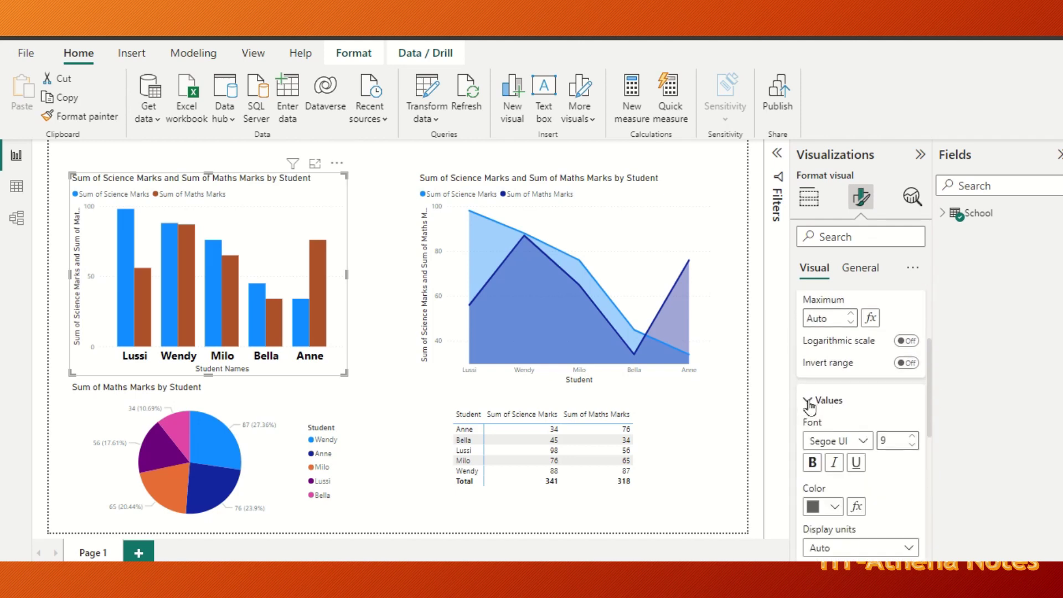
click(899, 439)
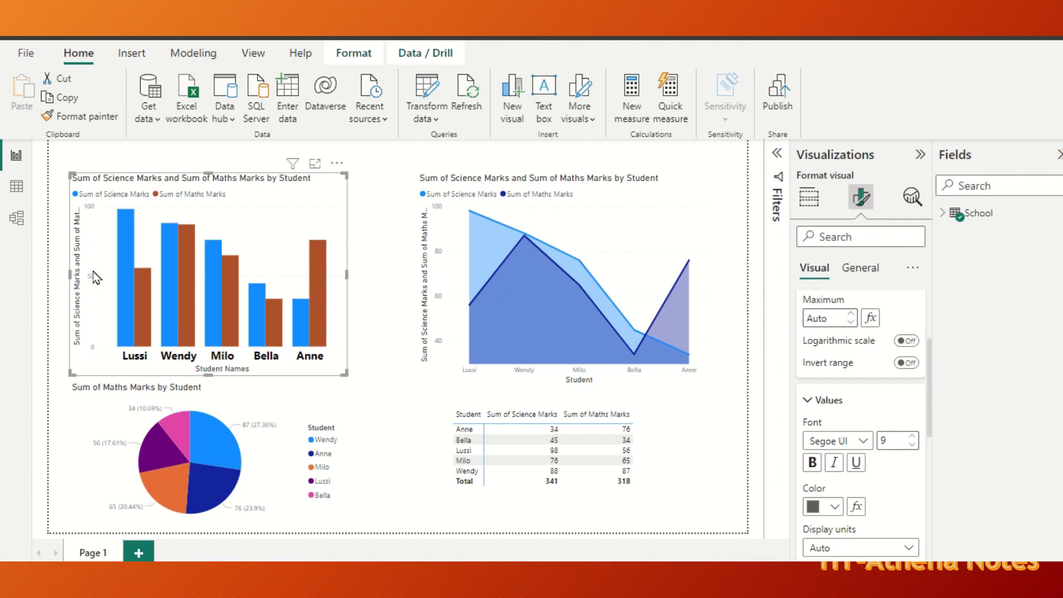
click(900, 441)
key(BackSpace)
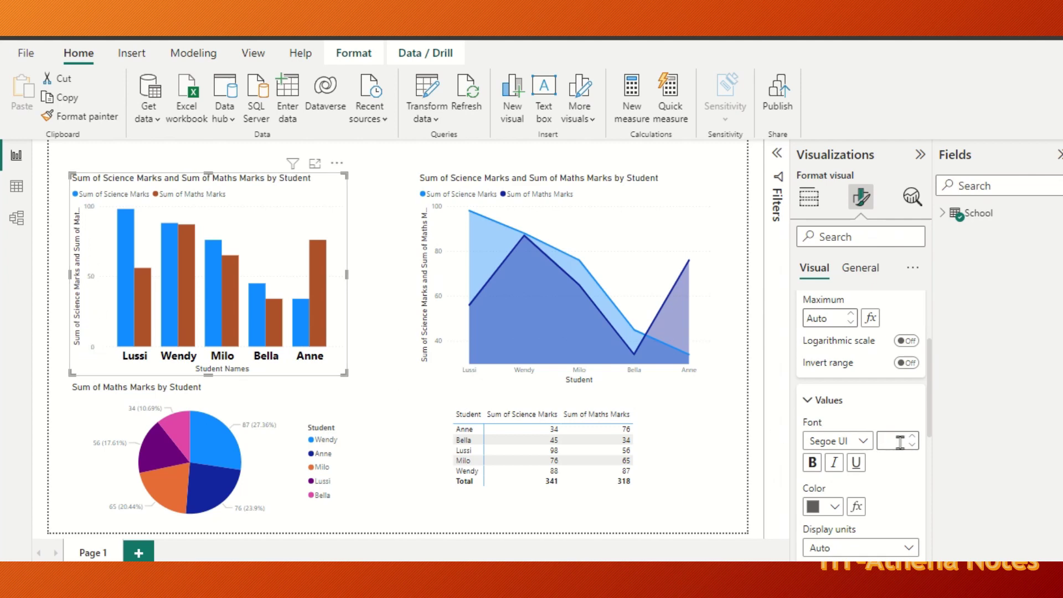
text(15)
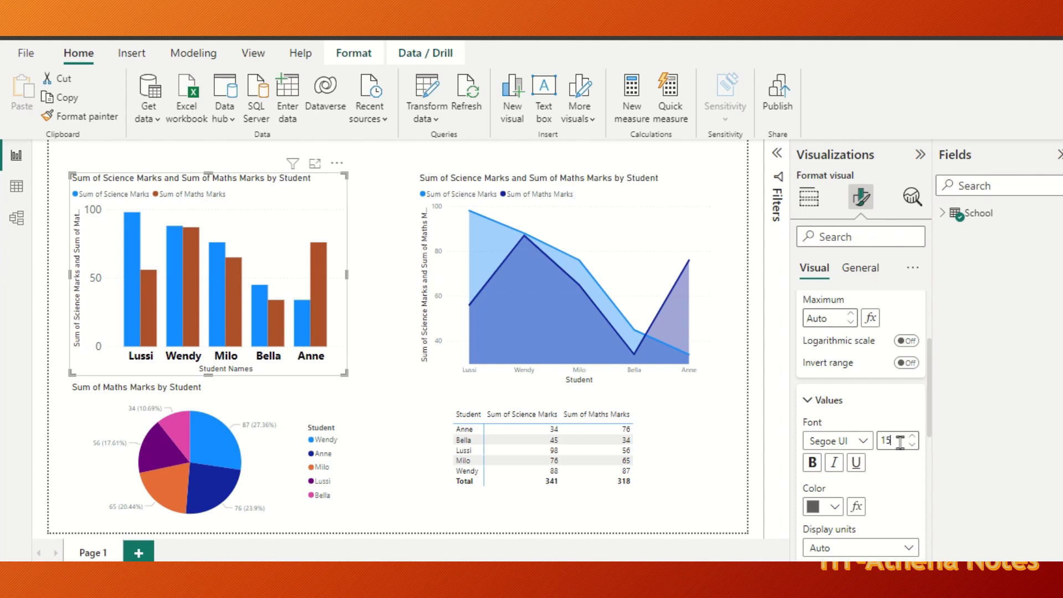
click(812, 463)
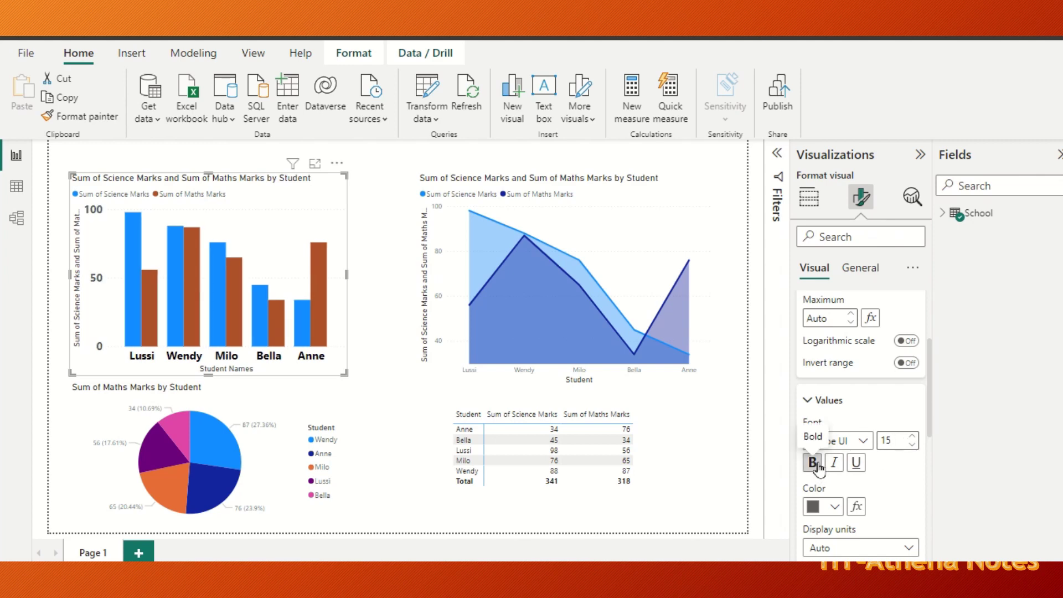
Change the column chart's y-axis value label colour to the black theme swatch
scroll(929, 432, down, 1)
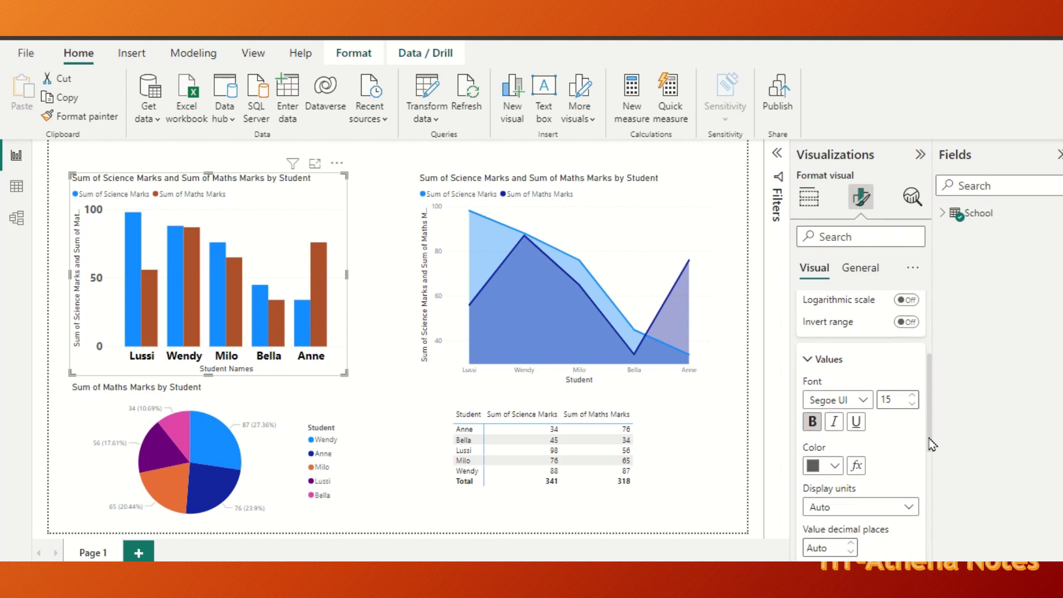
scroll(932, 446, down, 1)
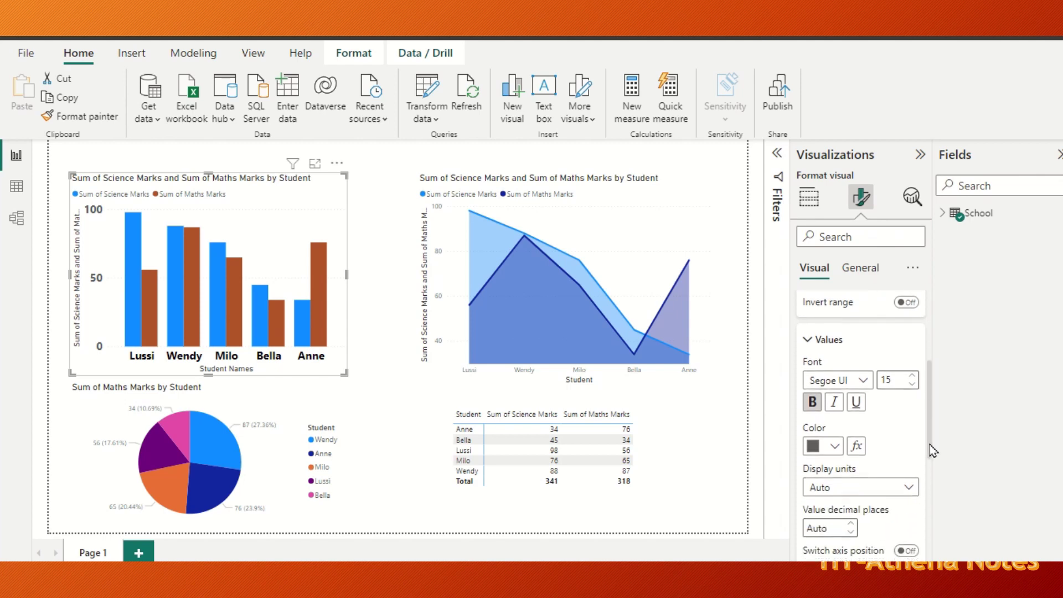
click(836, 440)
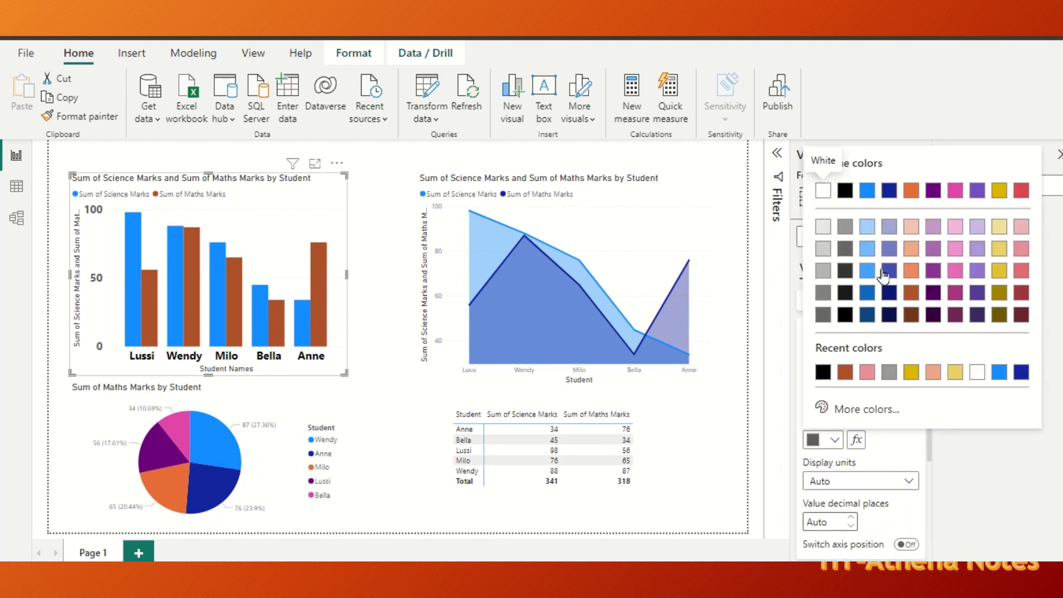
click(845, 190)
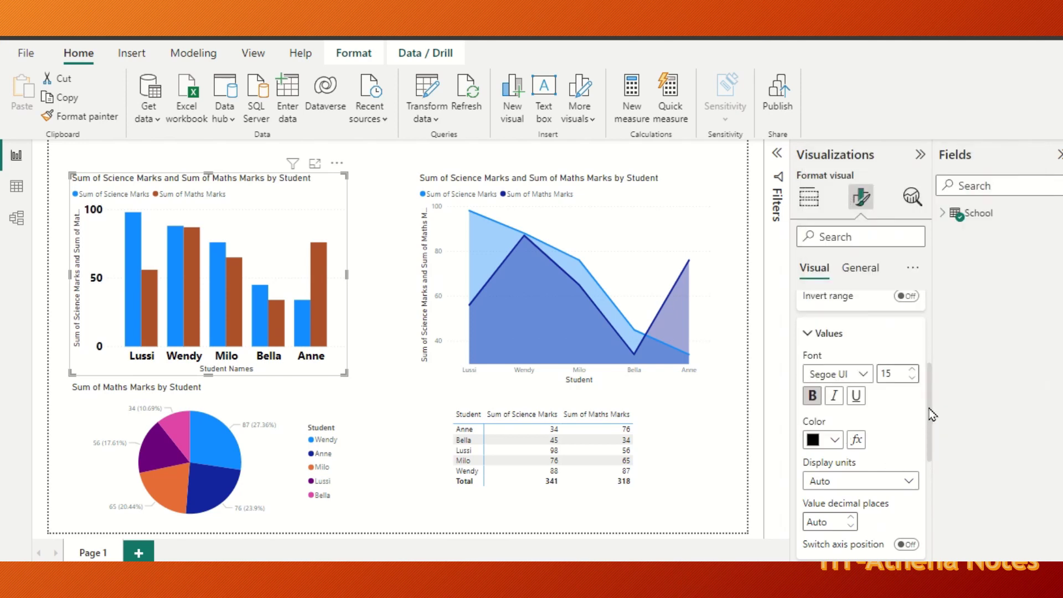
scroll(930, 410, down, 1)
Enter 'Marks obtained by Students' as the column chart's y-axis title text
click(807, 328)
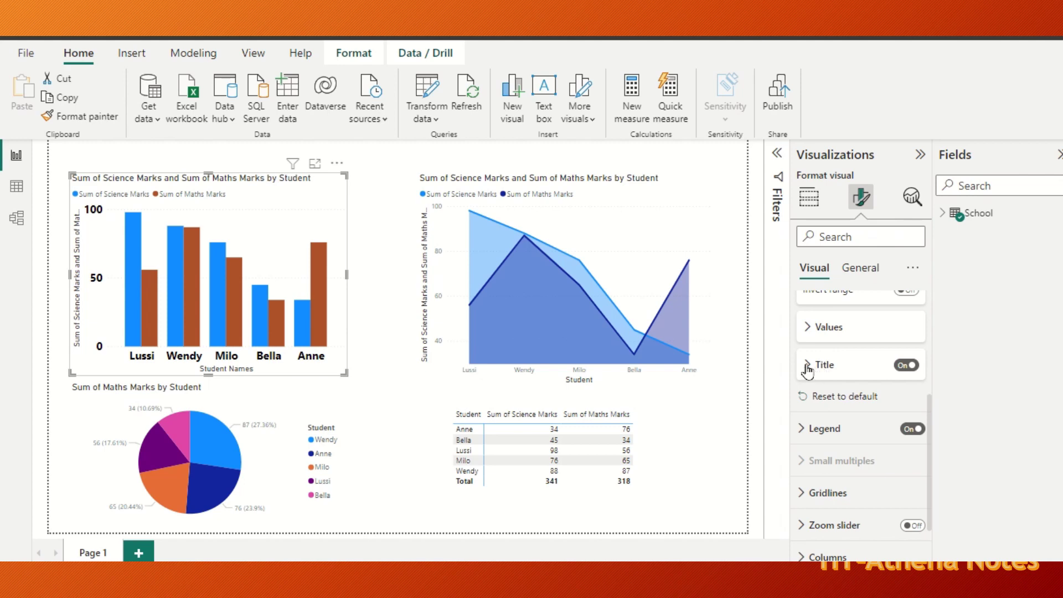
click(808, 367)
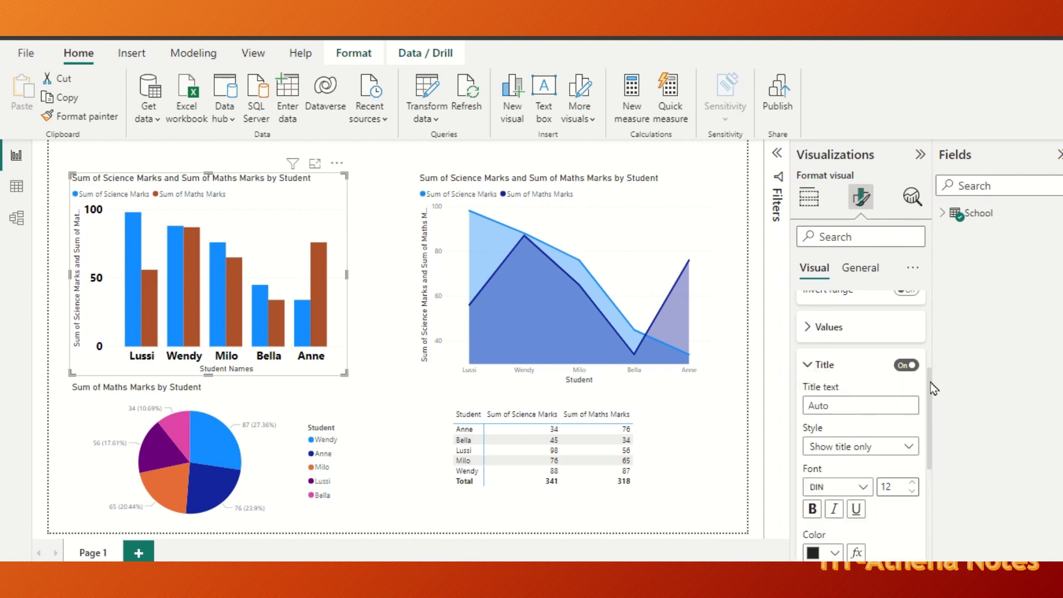
drag(932, 388, 932, 396)
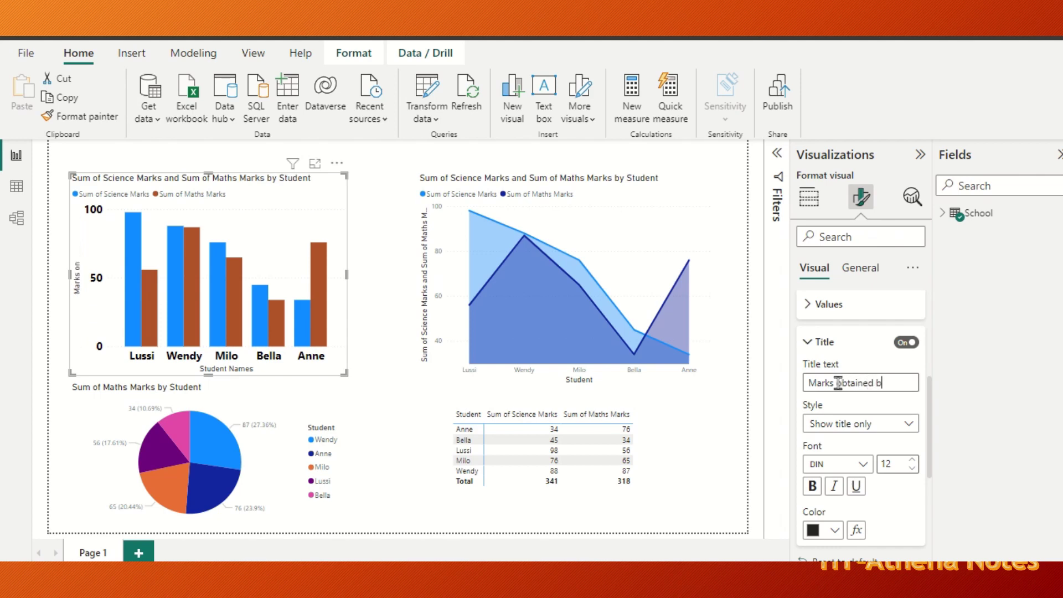
text(nts)
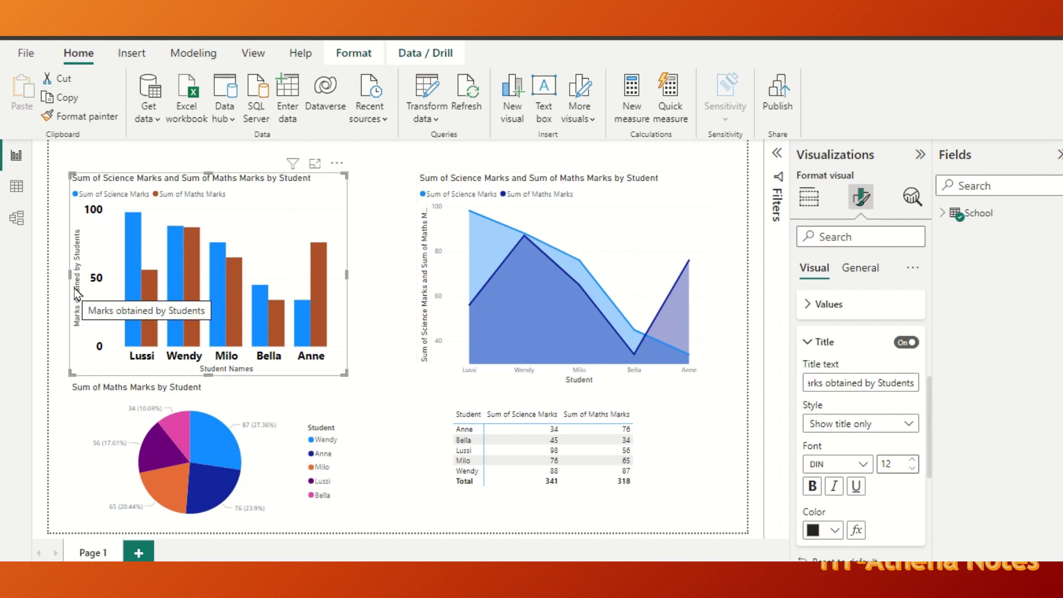
click(818, 342)
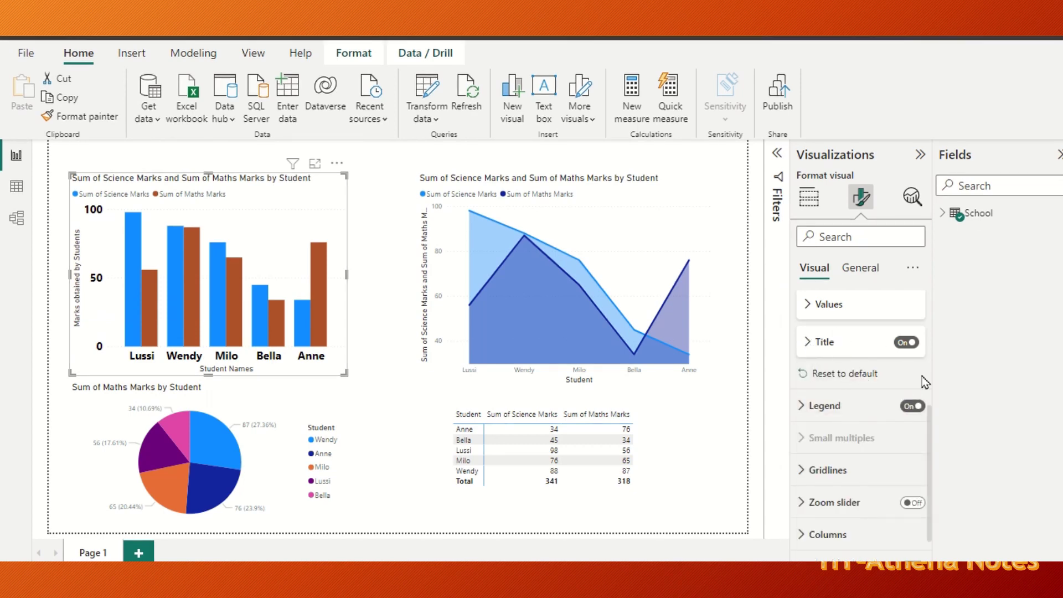
drag(929, 416, 929, 344)
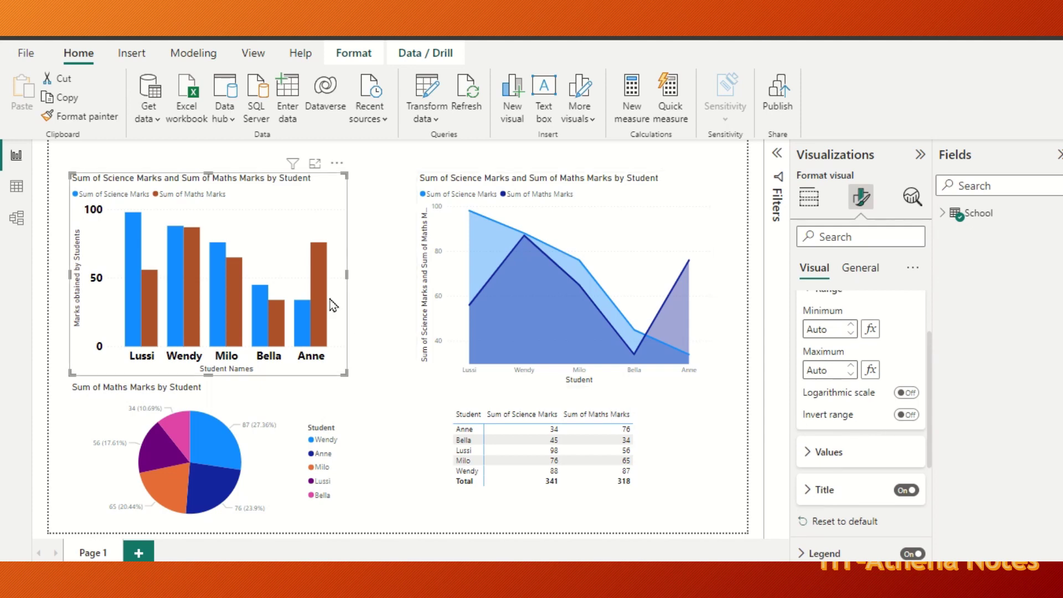
click(904, 417)
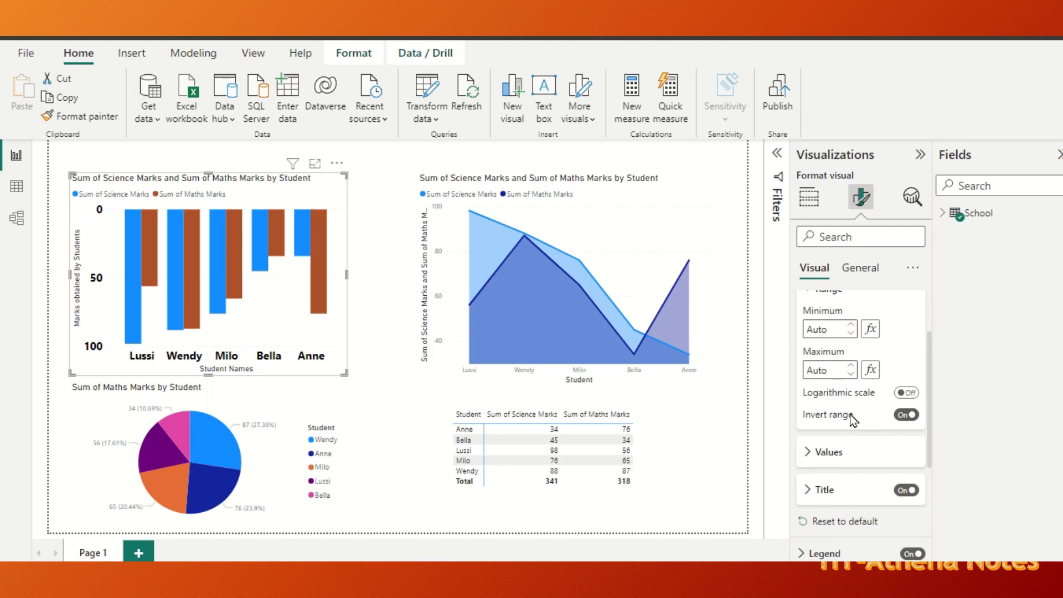
click(904, 415)
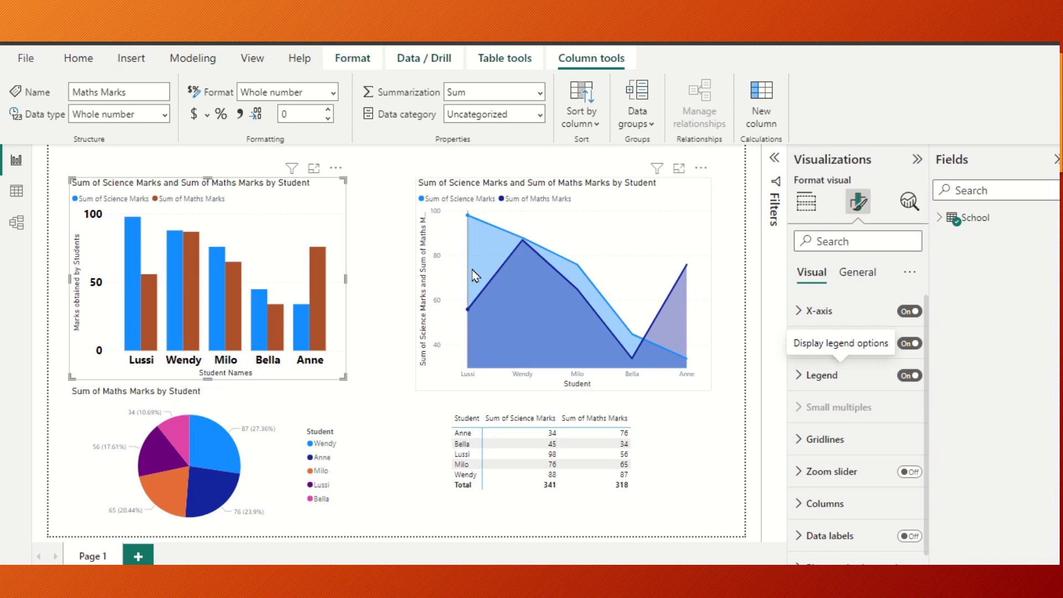
Select the area chart and change its line style from solid to Dotted
mouse_move(624, 306)
mouse_move(680, 362)
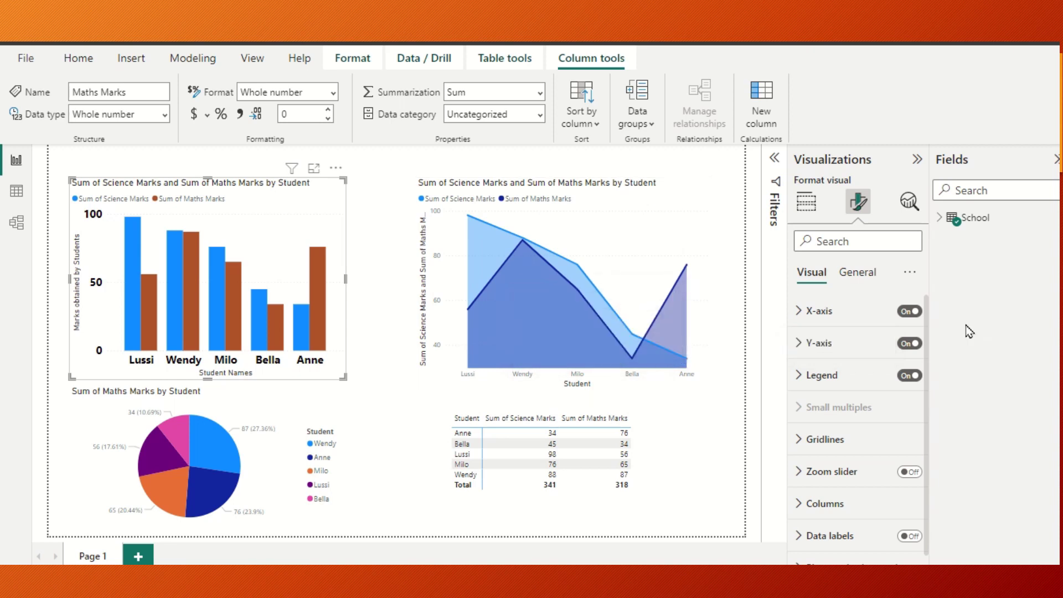
click(680, 252)
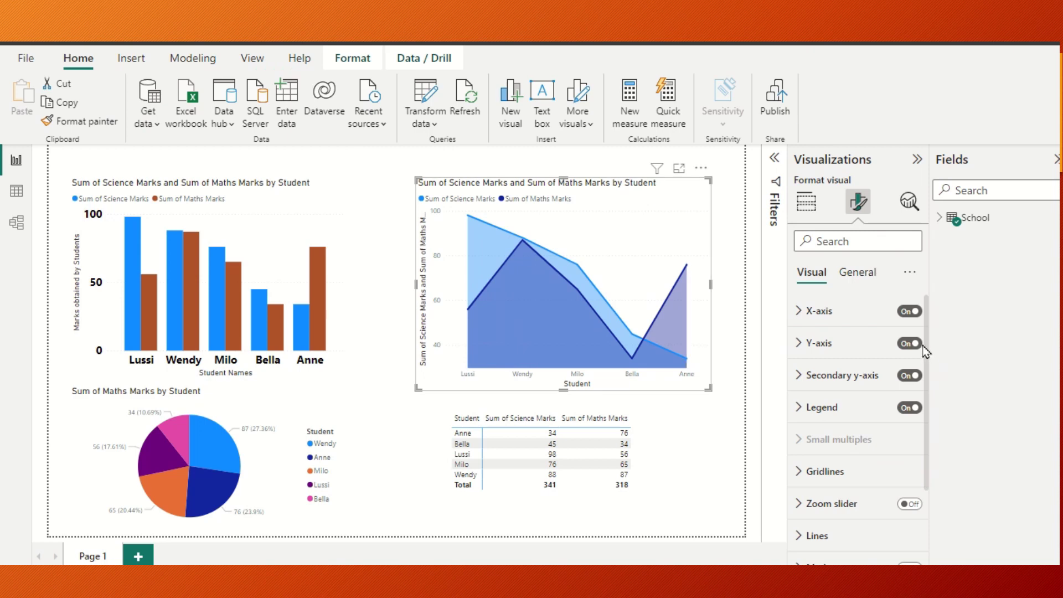
click(805, 537)
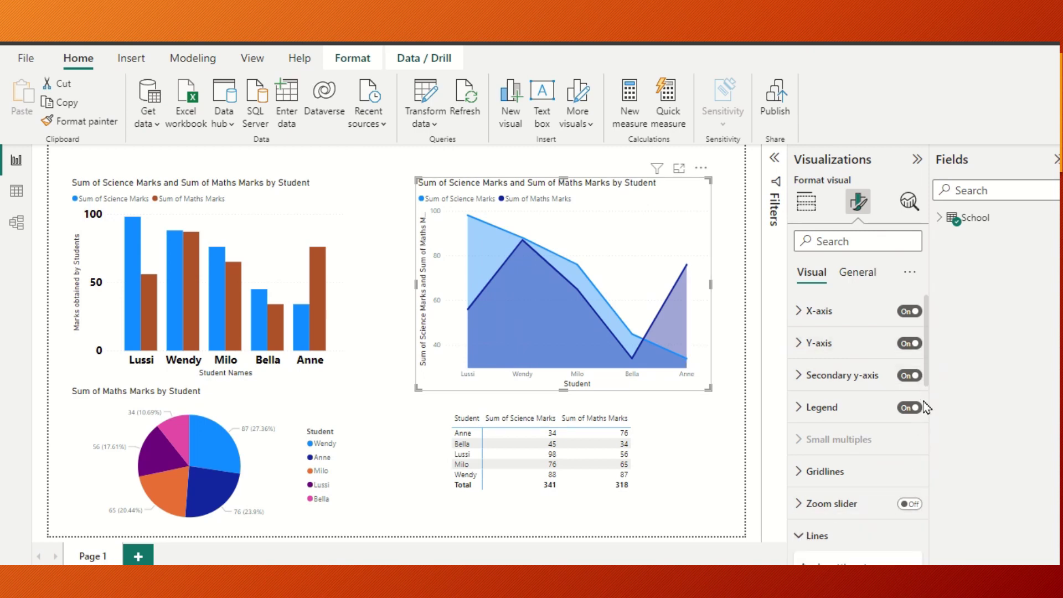
drag(925, 370, 932, 458)
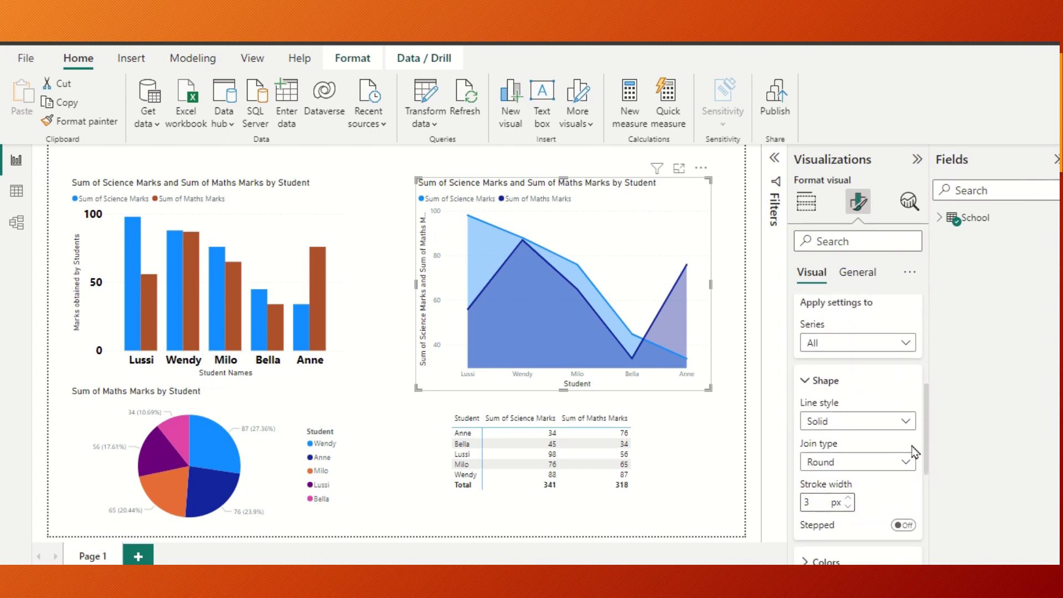
click(908, 423)
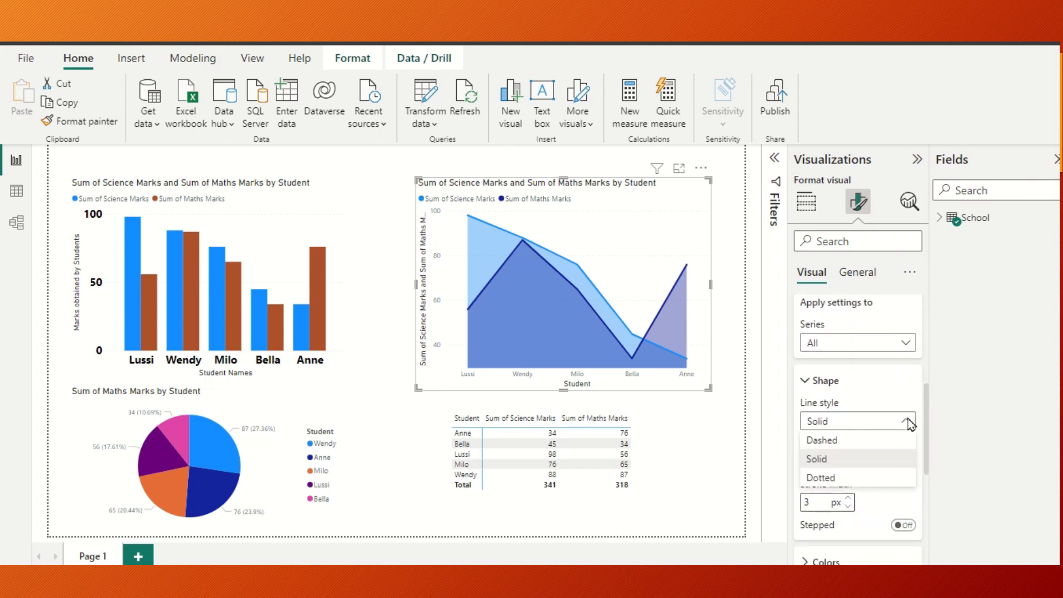
click(846, 477)
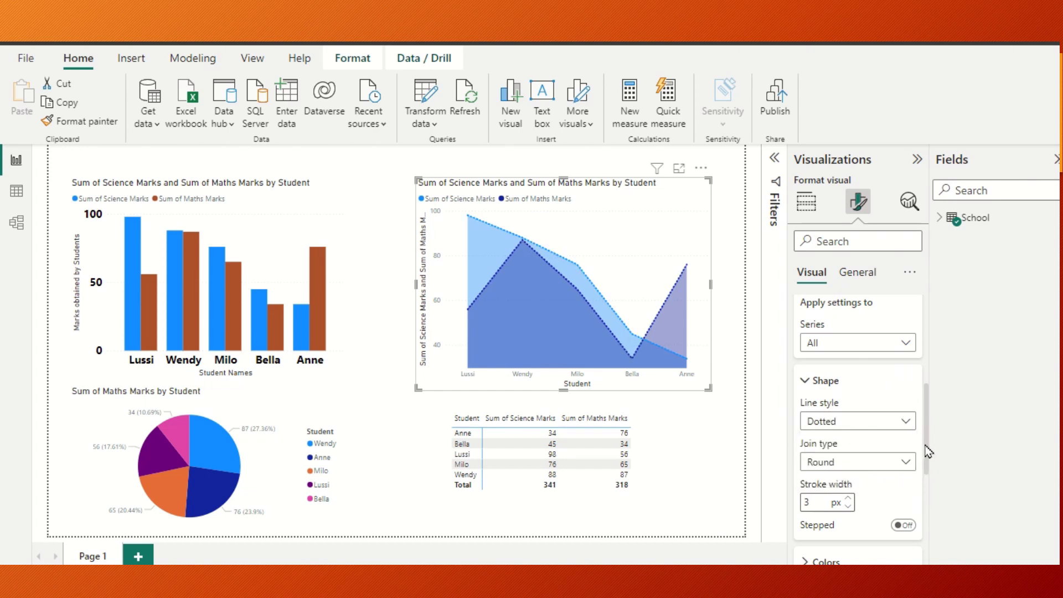
drag(926, 448, 928, 480)
Colour the area chart's Sum of Maths Marks series brown and Sum of Science Marks gold
click(807, 465)
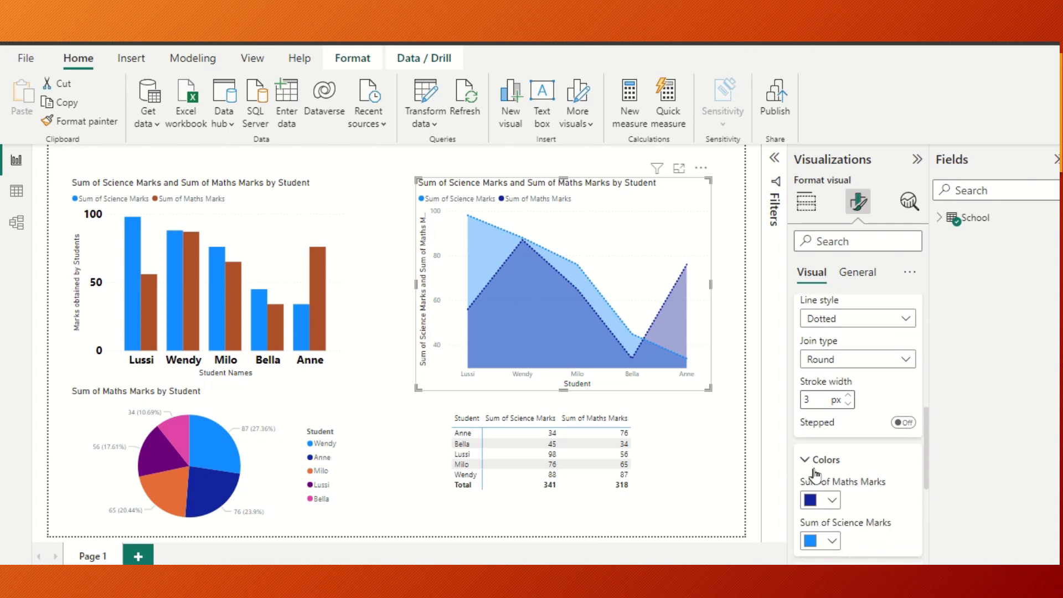
click(833, 501)
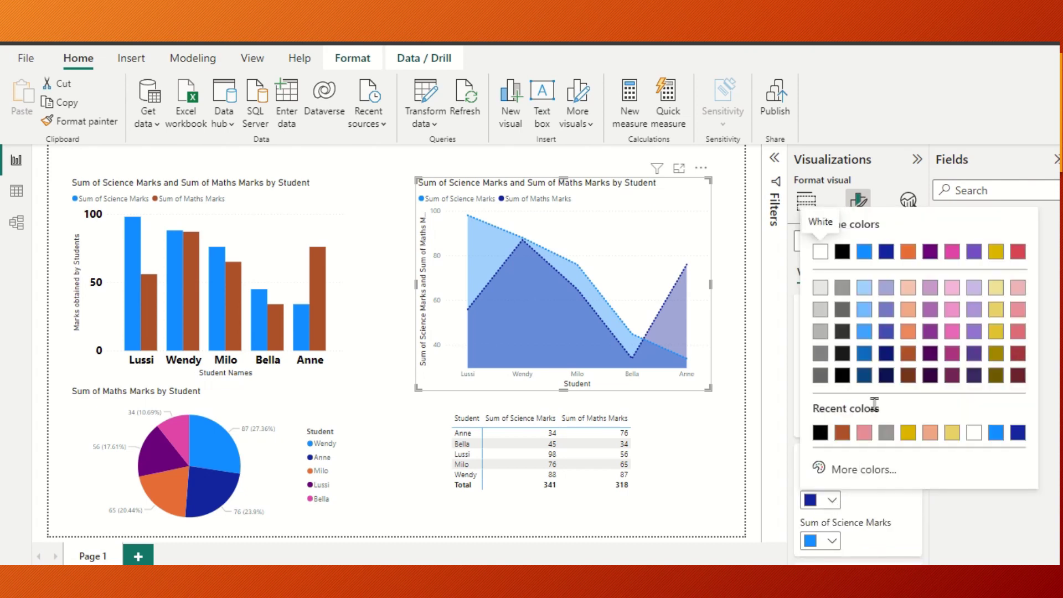
click(909, 355)
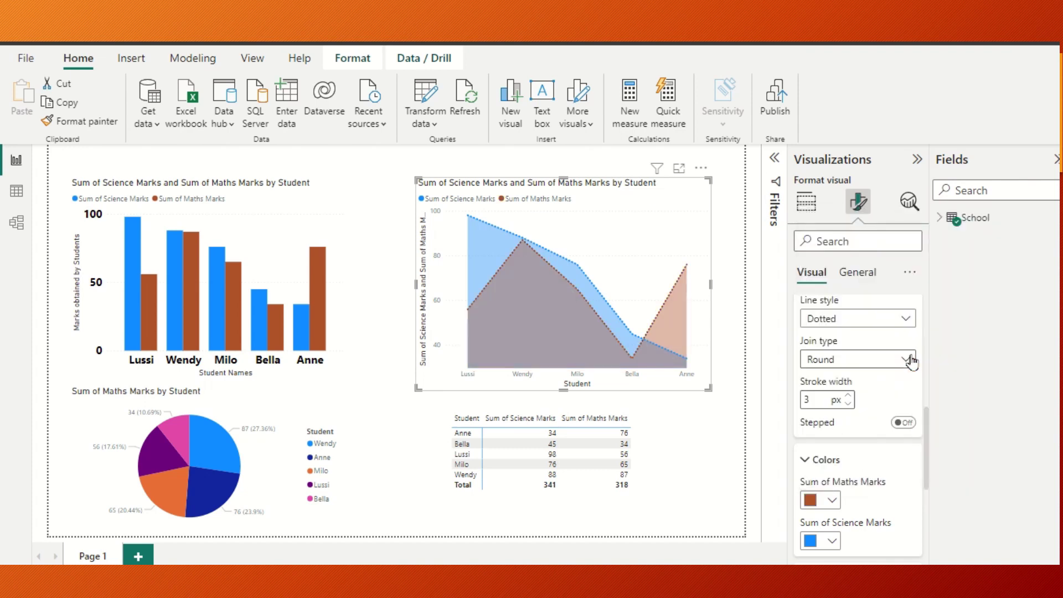
click(832, 543)
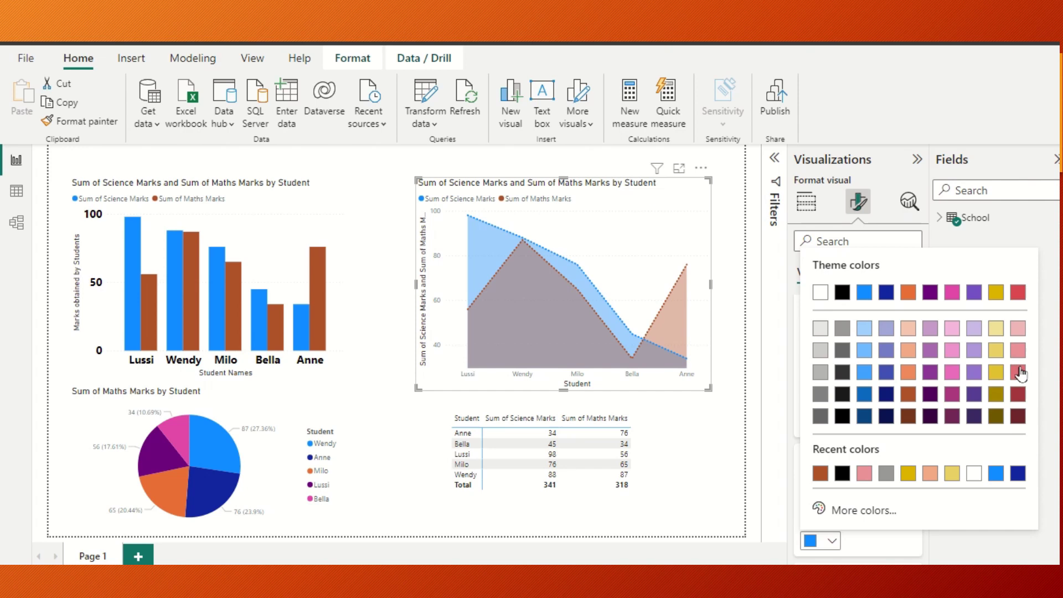
click(995, 373)
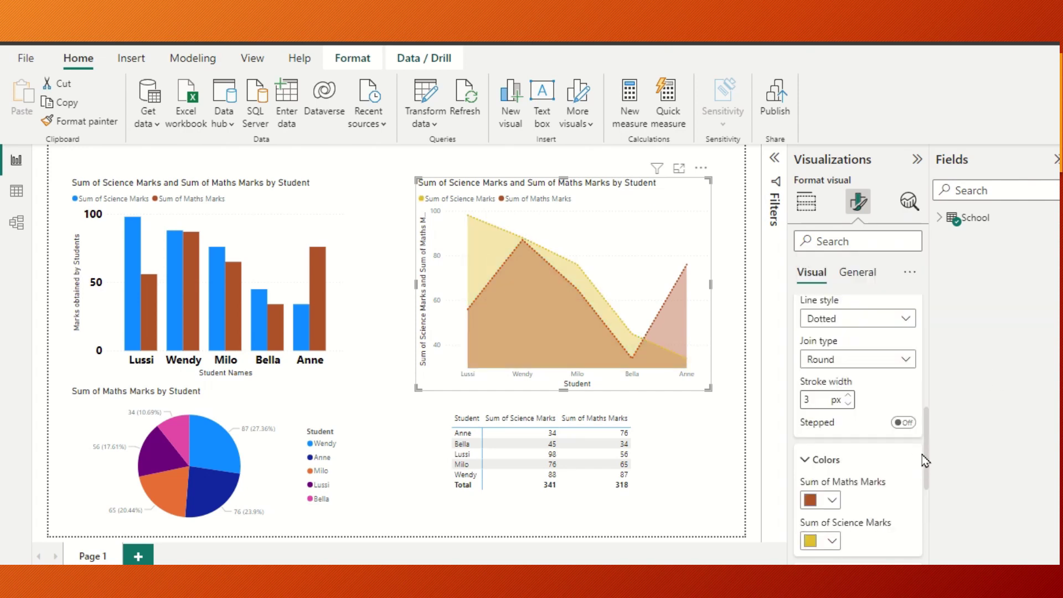
Set the area chart's shade area transparency to 53%
scroll(924, 454, down, 1)
drag(929, 449, 923, 493)
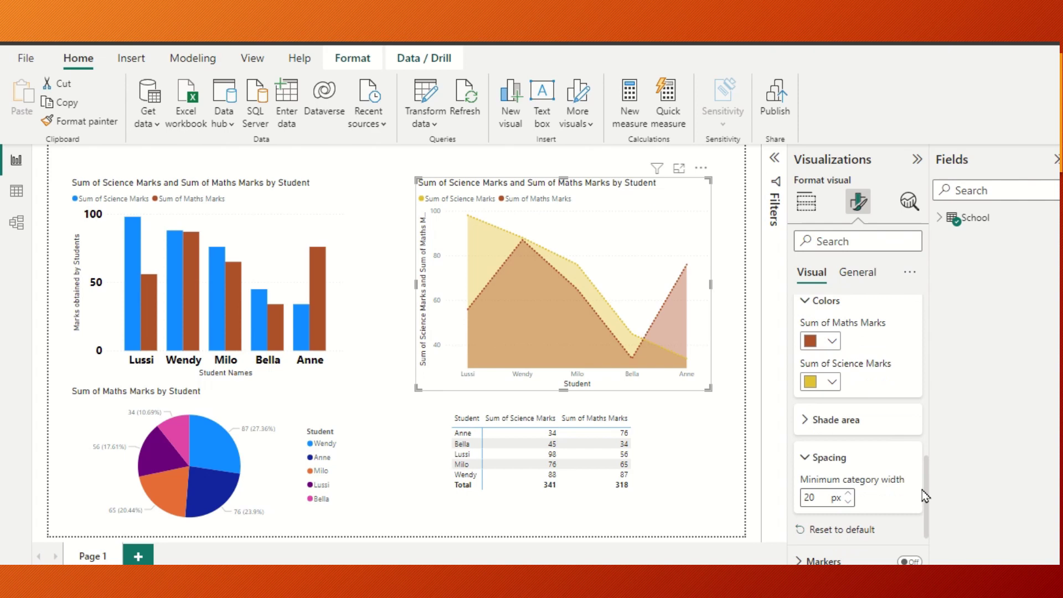
click(808, 422)
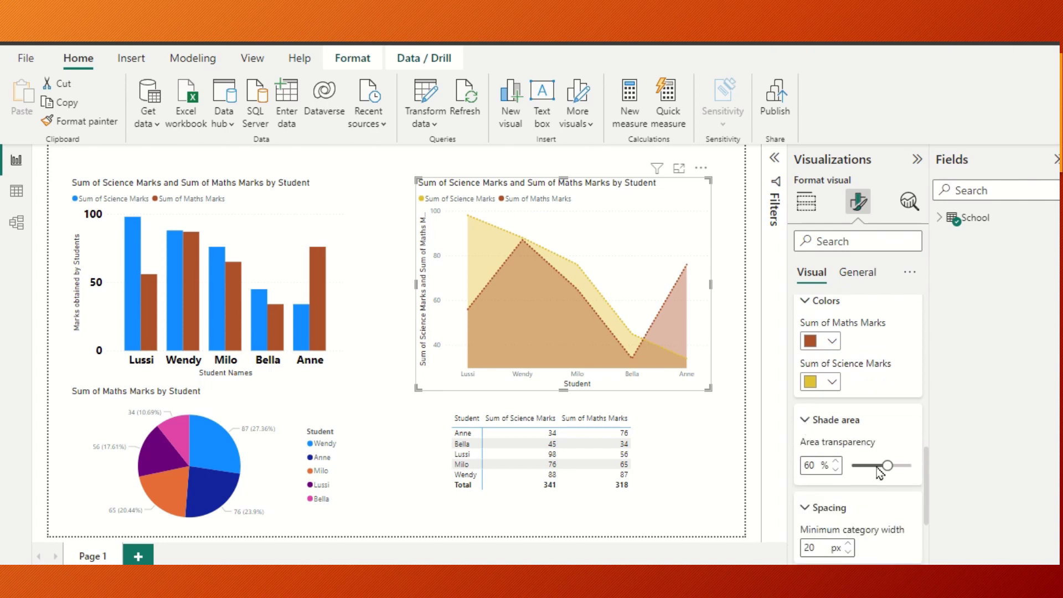
drag(877, 468, 874, 464)
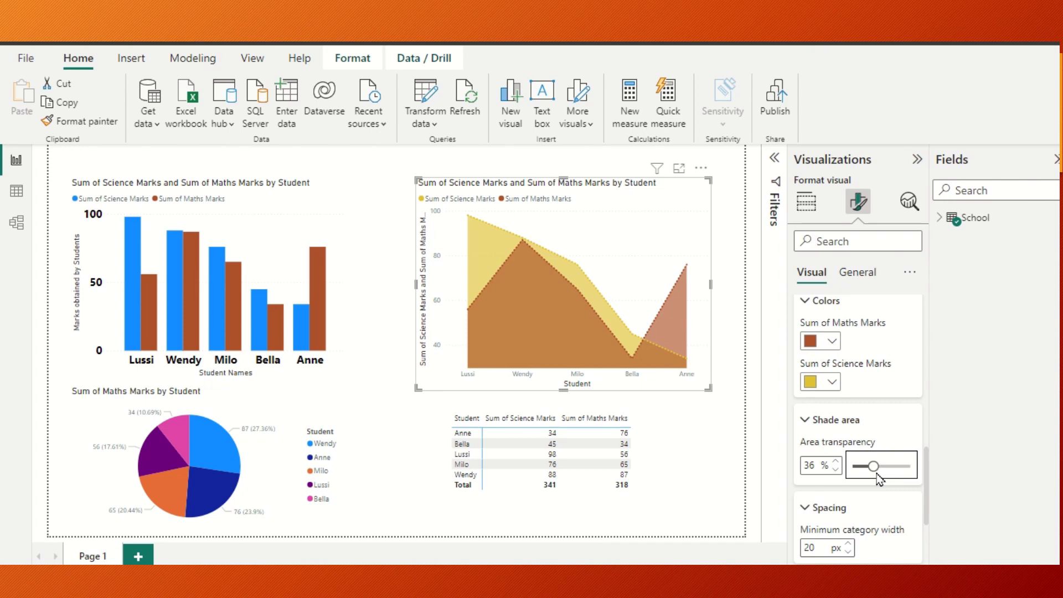
drag(874, 466, 882, 466)
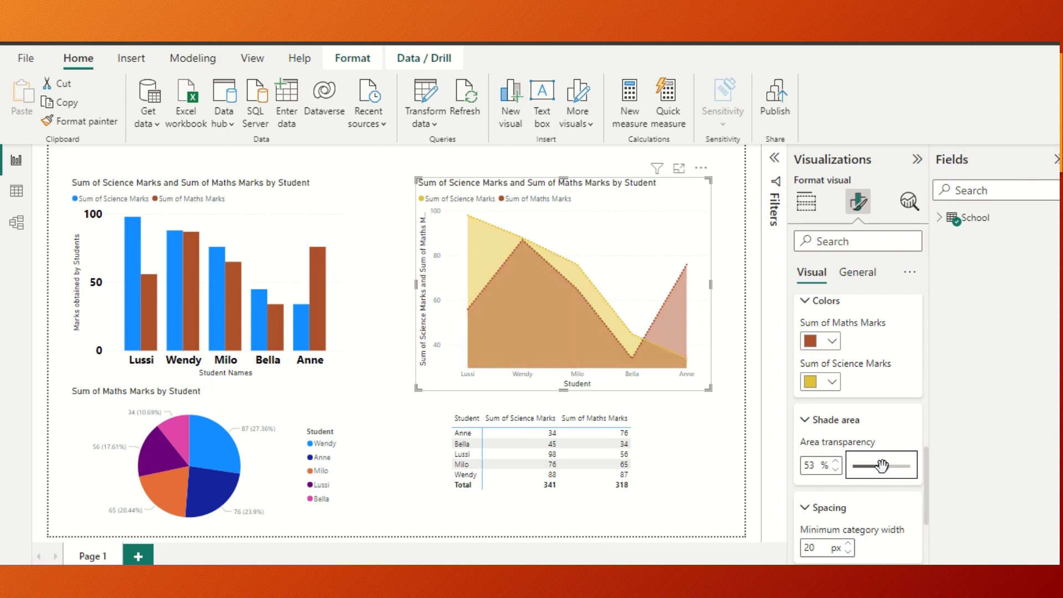
scroll(909, 421, up, 5)
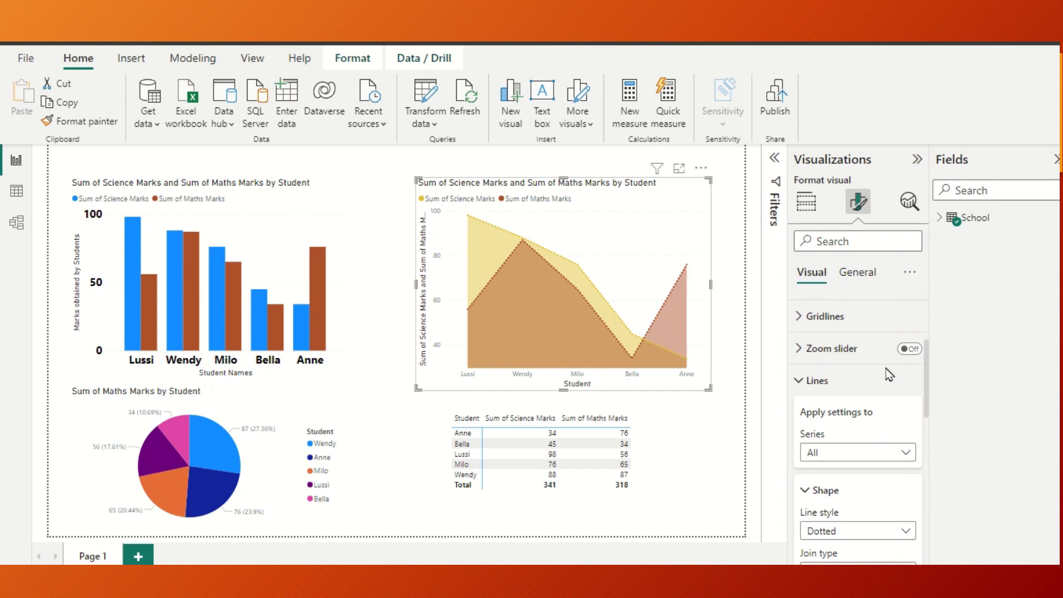
click(804, 381)
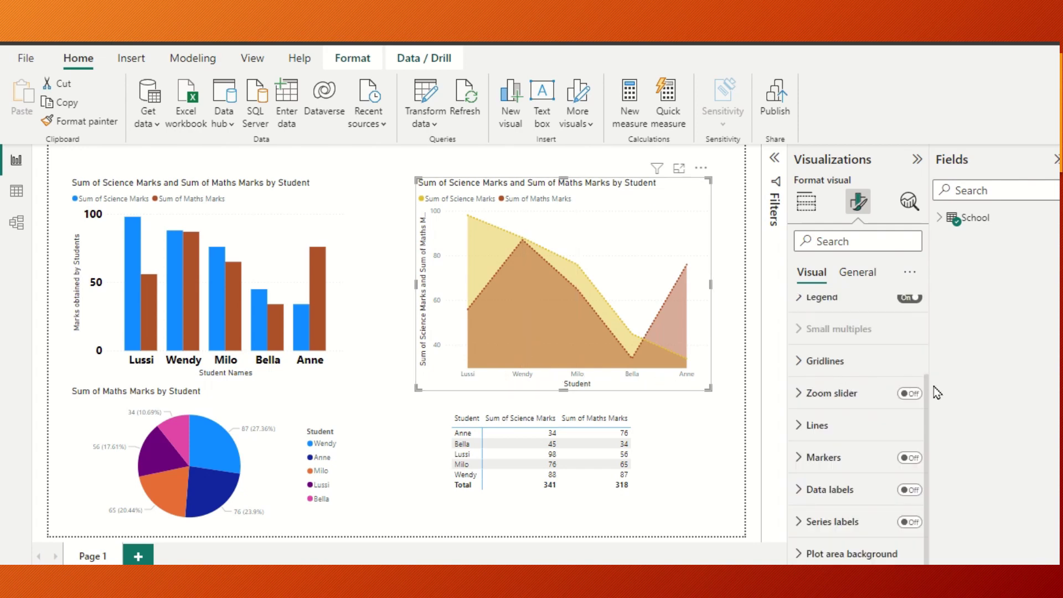
Increase the area chart's 'Names' x-axis title font size from 12 to 15
drag(927, 394, 933, 301)
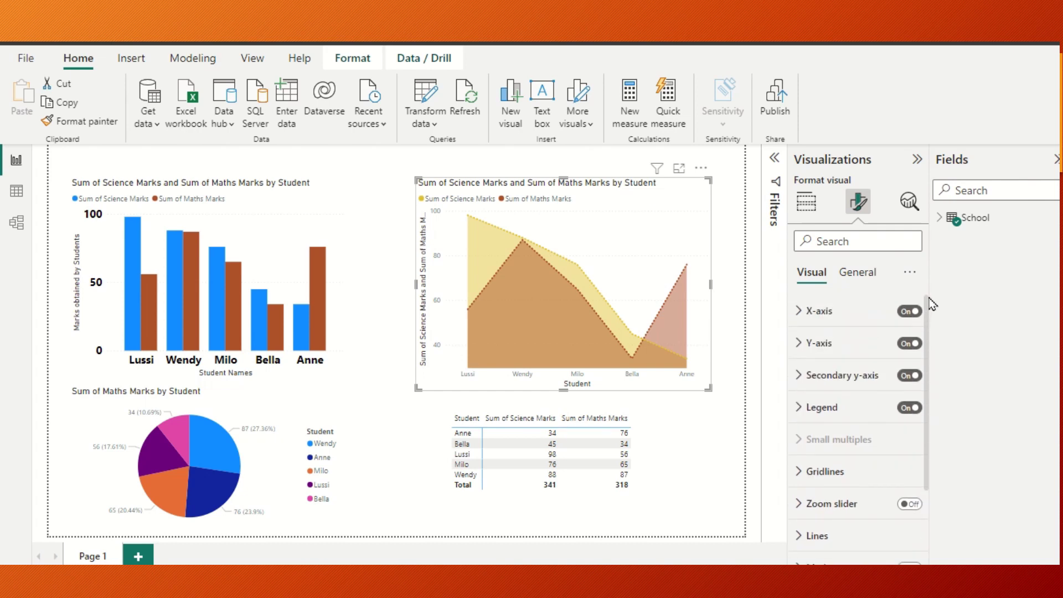
click(797, 313)
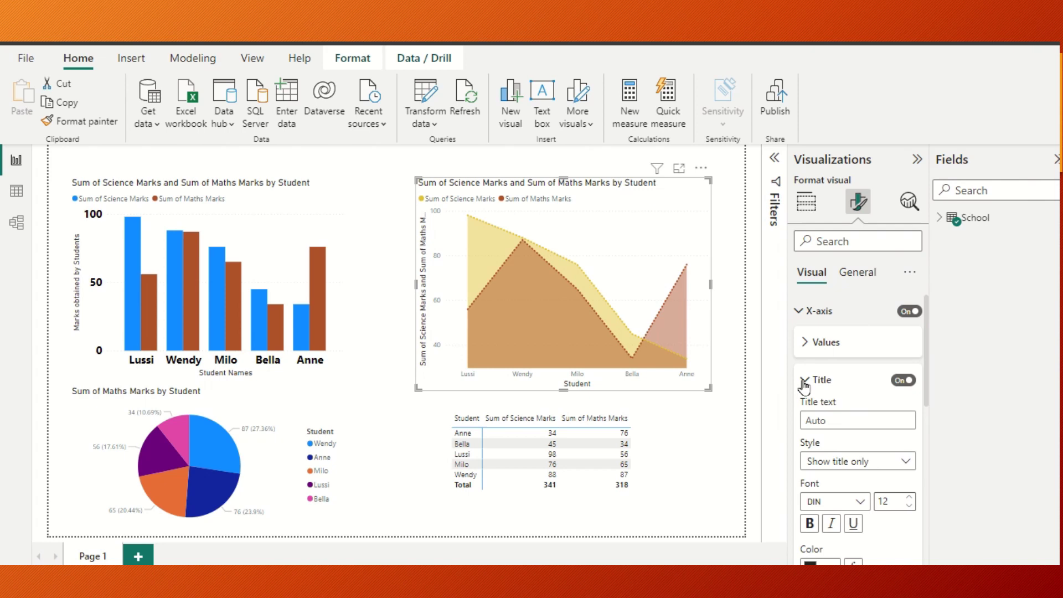
click(843, 421)
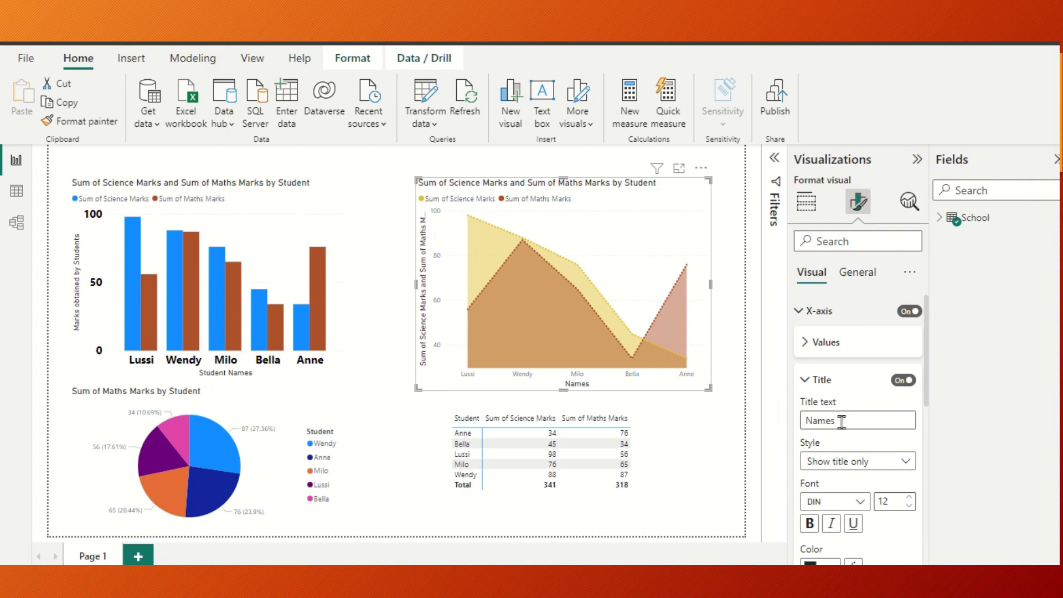
click(895, 501)
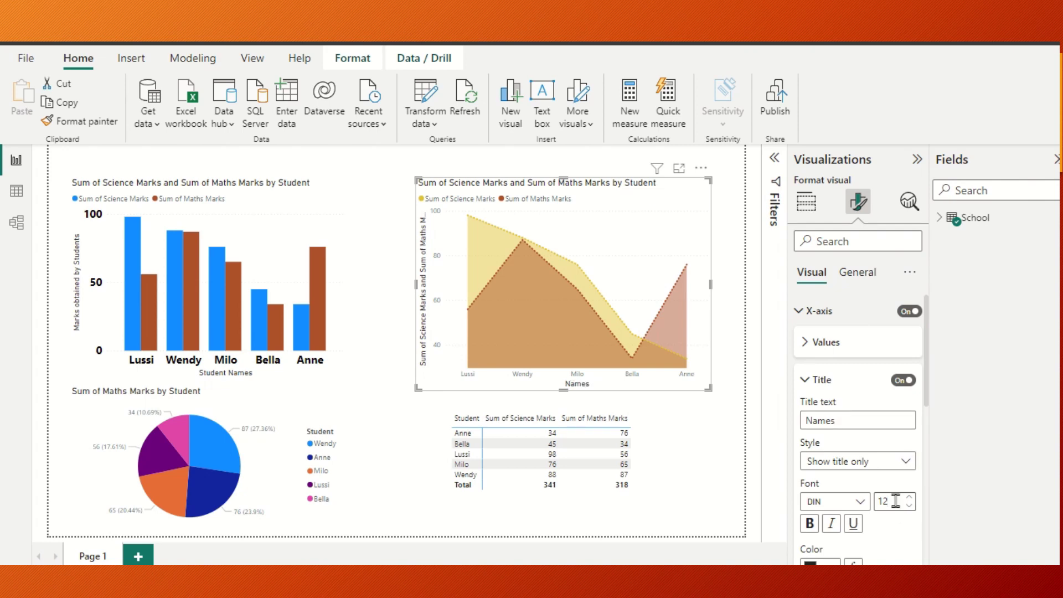
text(5)
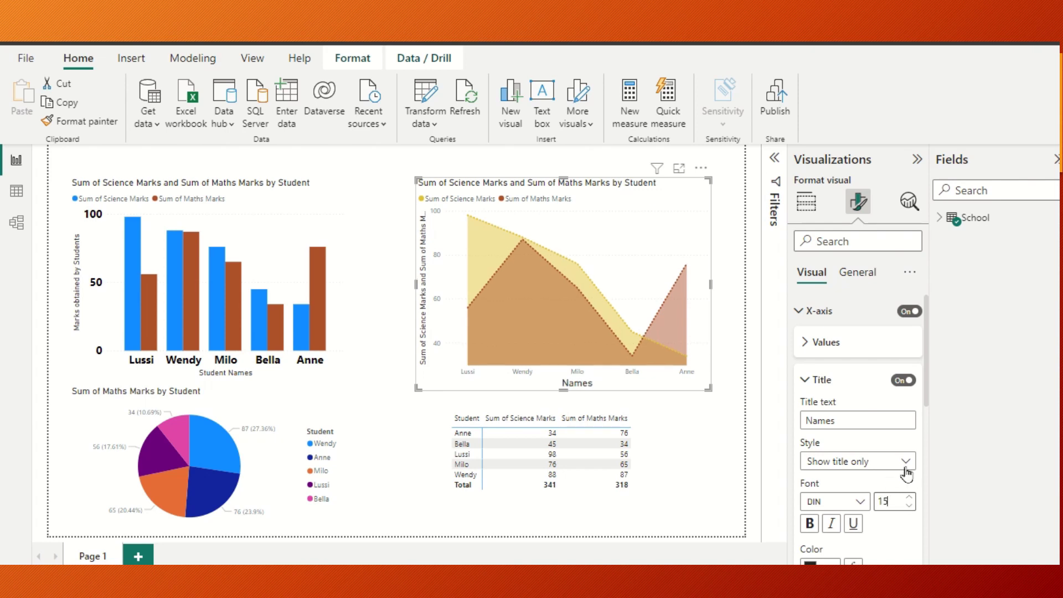
scroll(929, 409, down, 1)
scroll(930, 416, down, 3)
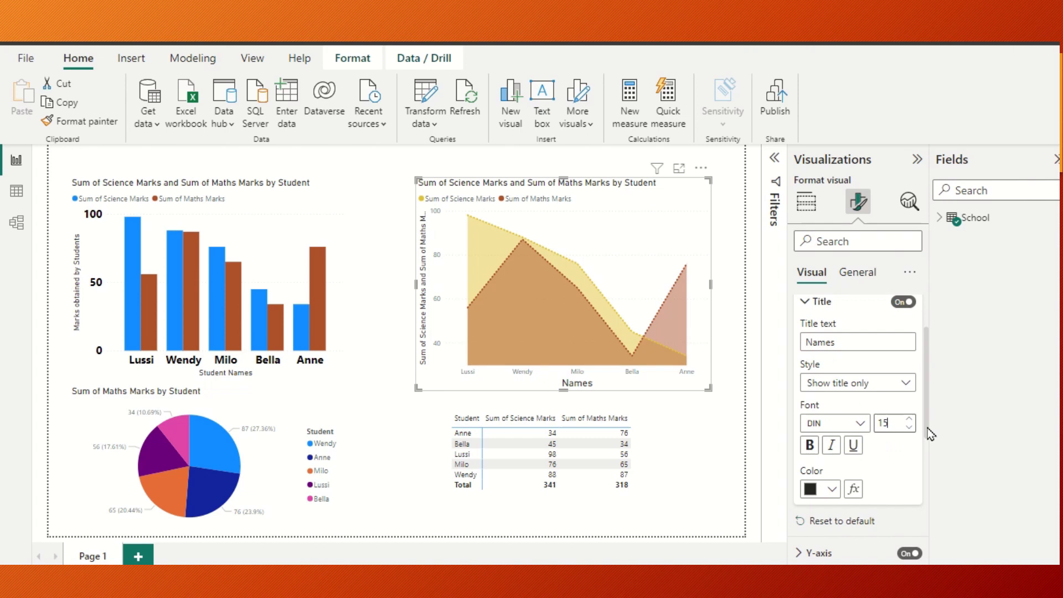
scroll(929, 402, up, 4)
Format the area chart's x-axis name labels as bold, black, font size 15
click(811, 351)
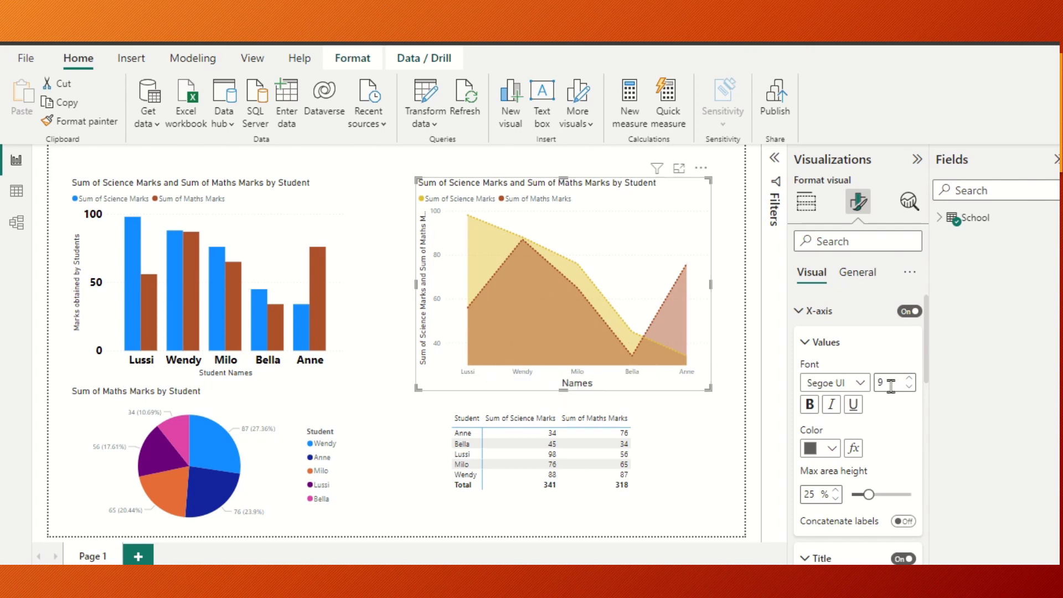
text(5)
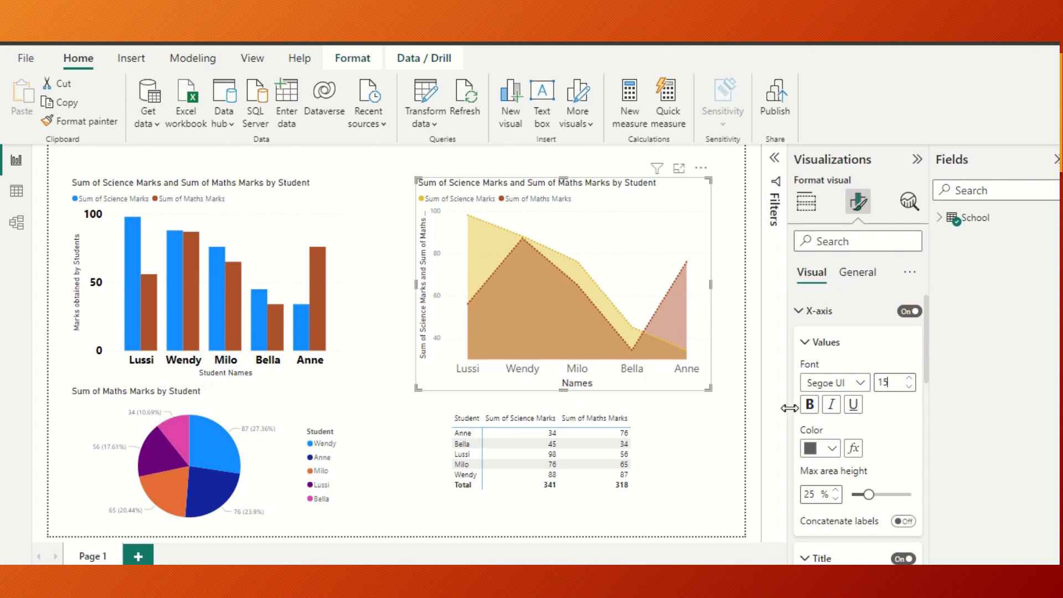
click(810, 405)
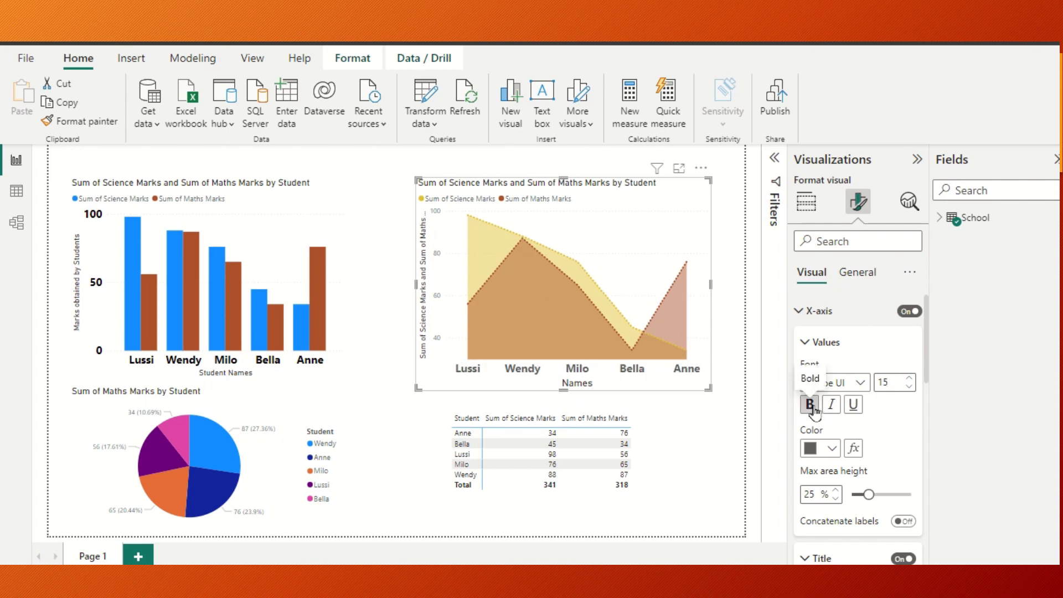
click(832, 449)
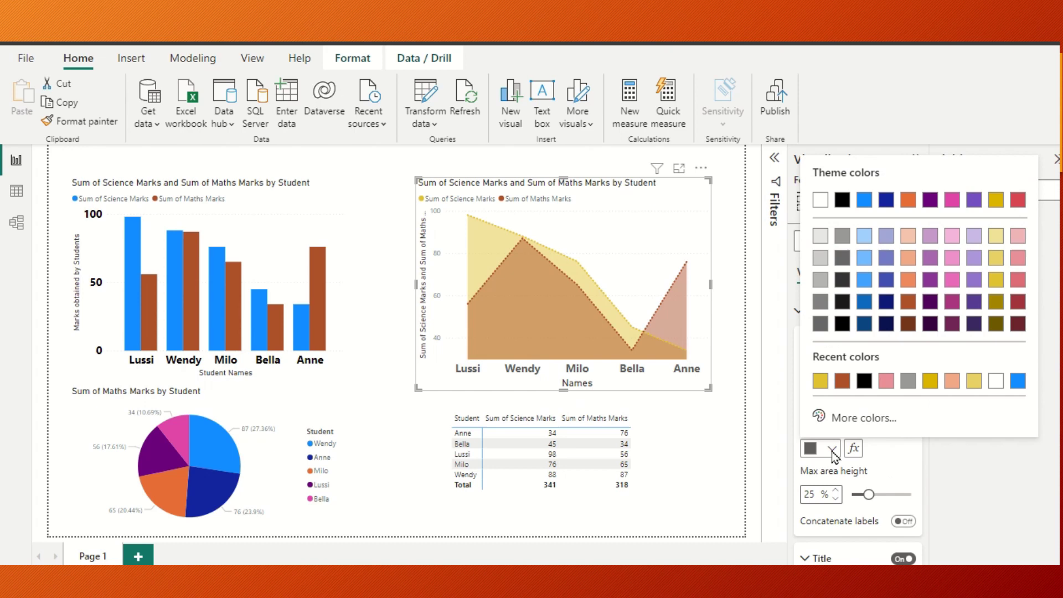
click(843, 200)
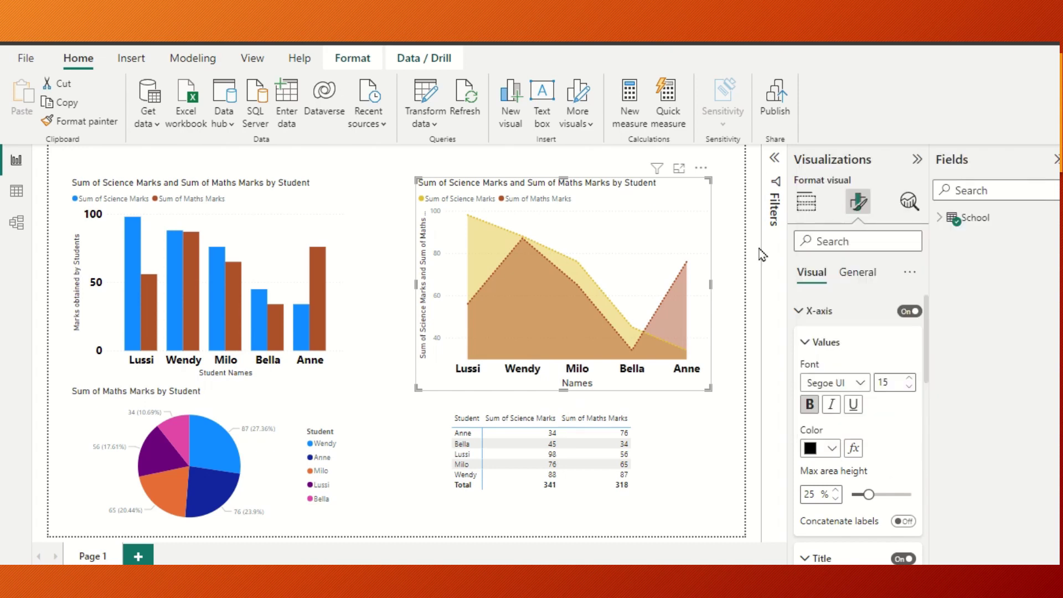
mouse_move(472, 288)
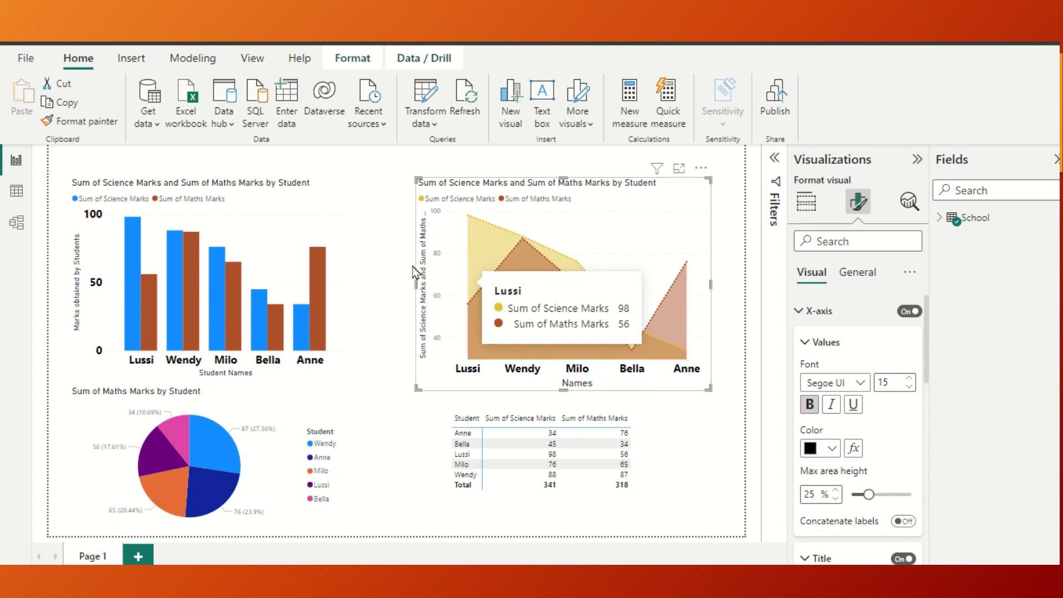
Format the area chart's y-axis value labels as 12-point bold Segoe UI
click(801, 315)
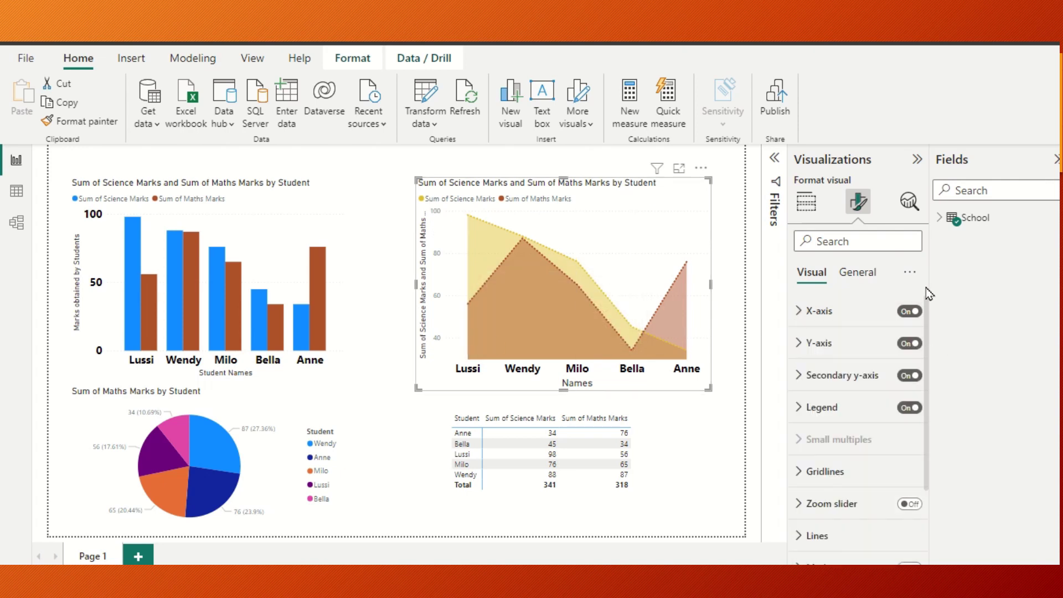
click(801, 344)
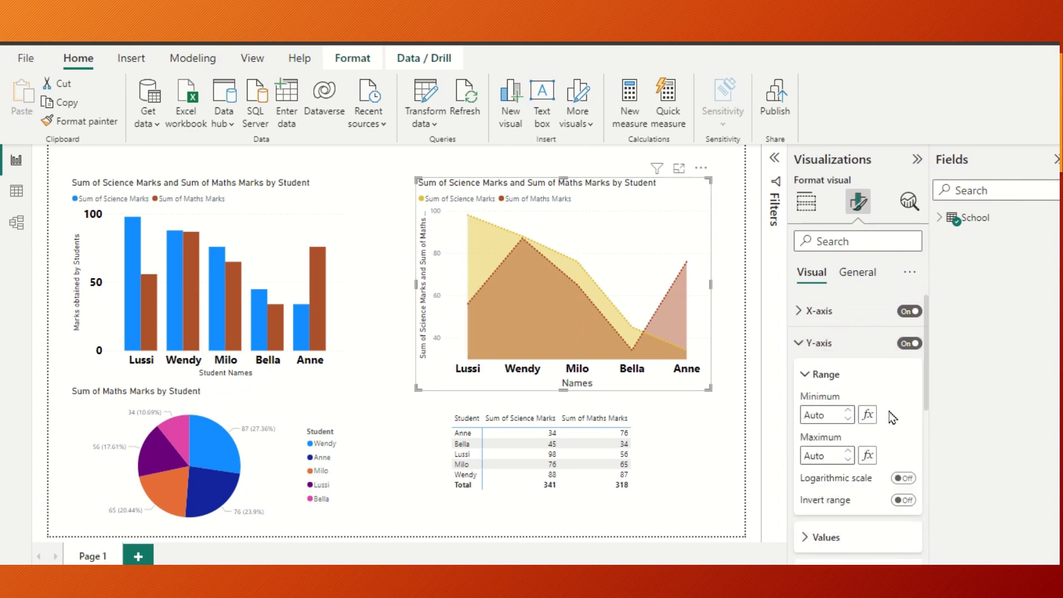
drag(927, 370, 927, 442)
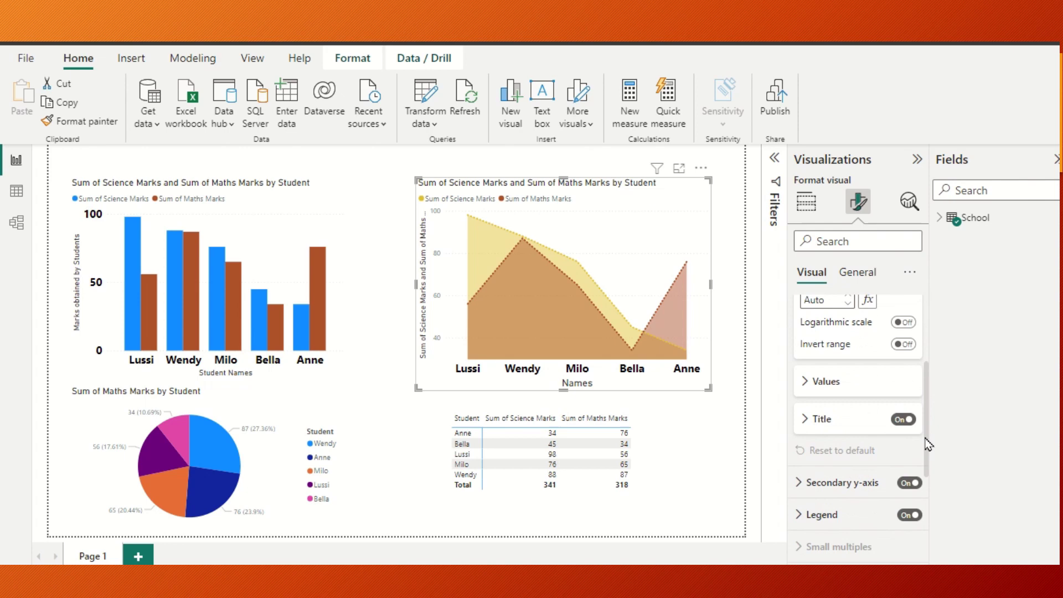
click(804, 382)
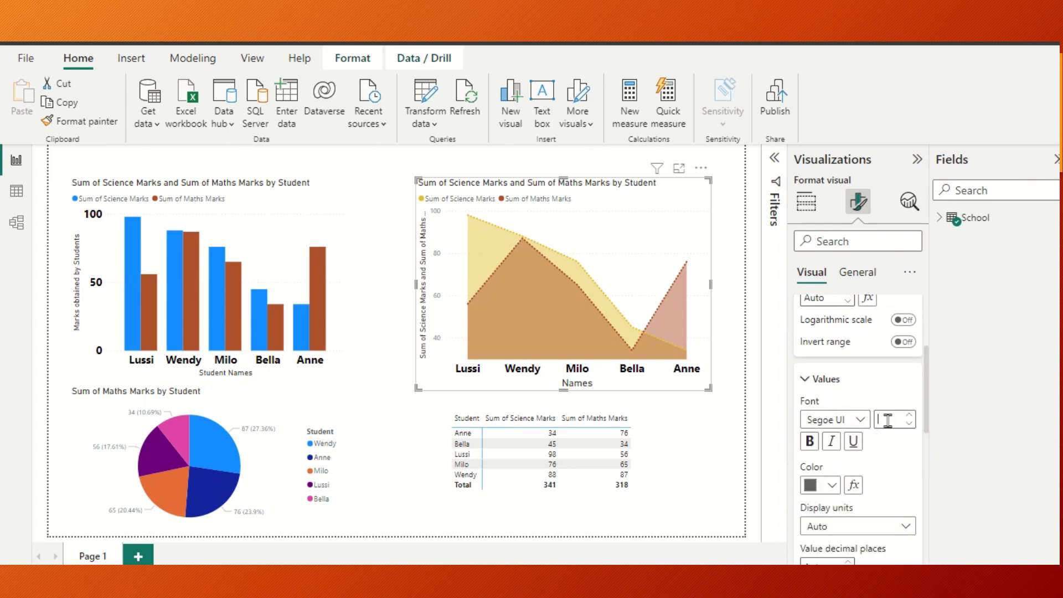
text(5)
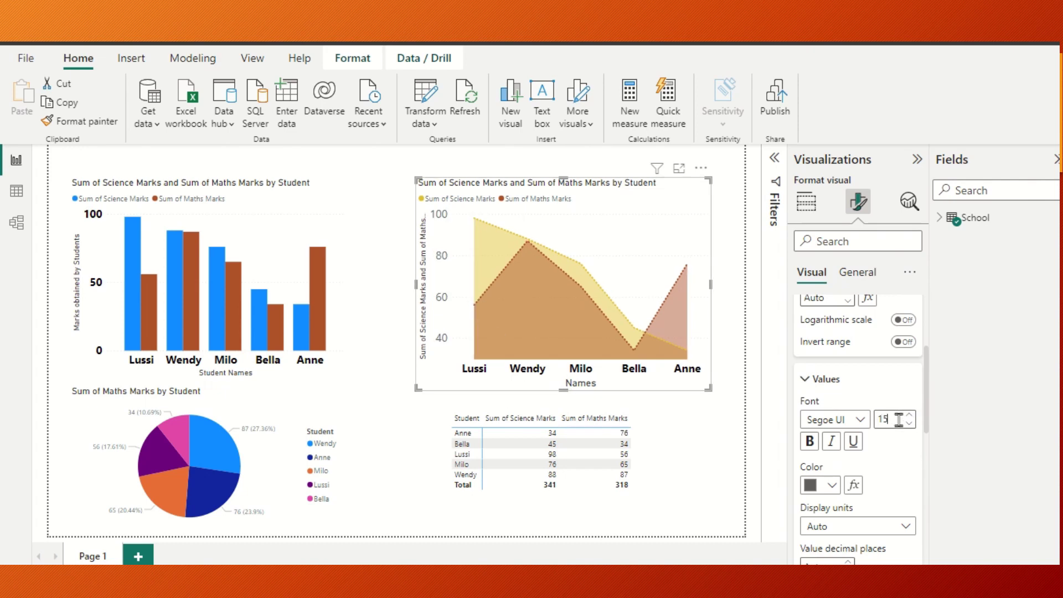
text(2)
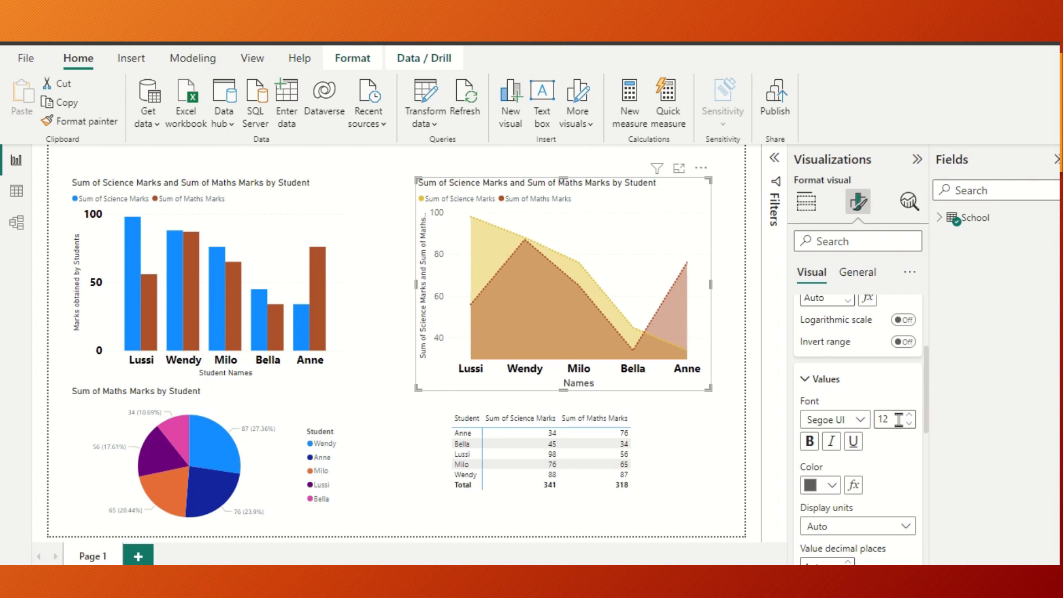
click(811, 442)
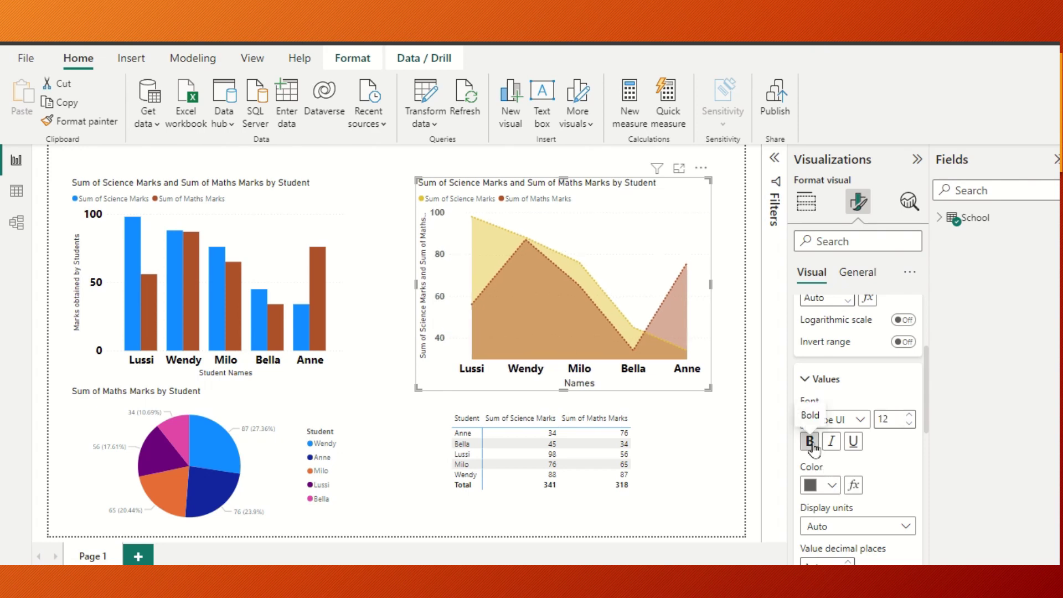
click(808, 379)
click(807, 420)
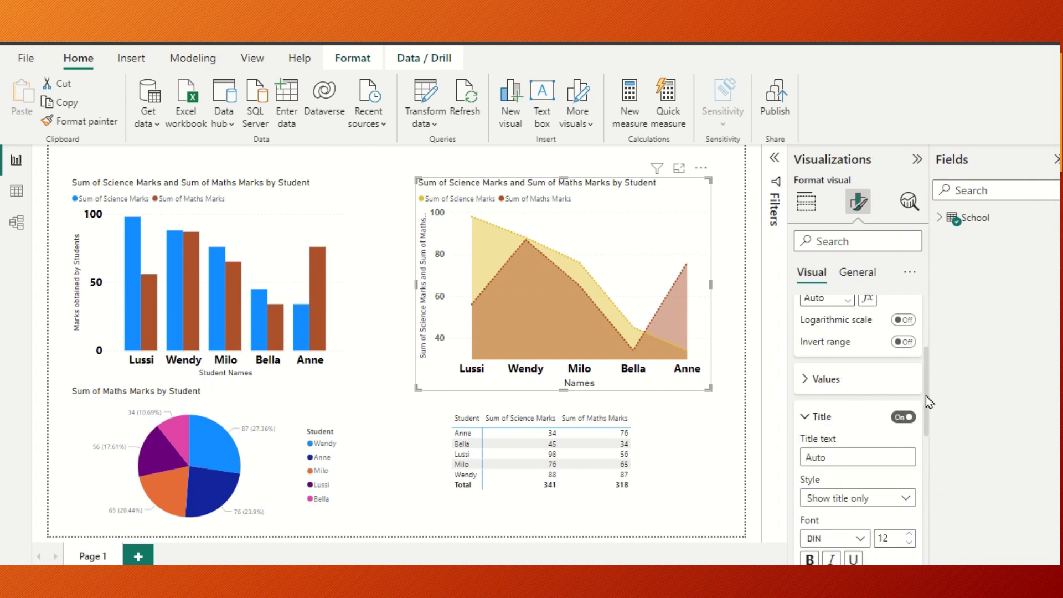
Change the area chart's y-axis title text to 'Marks' and deselect the chart
scroll(925, 416, down, 3)
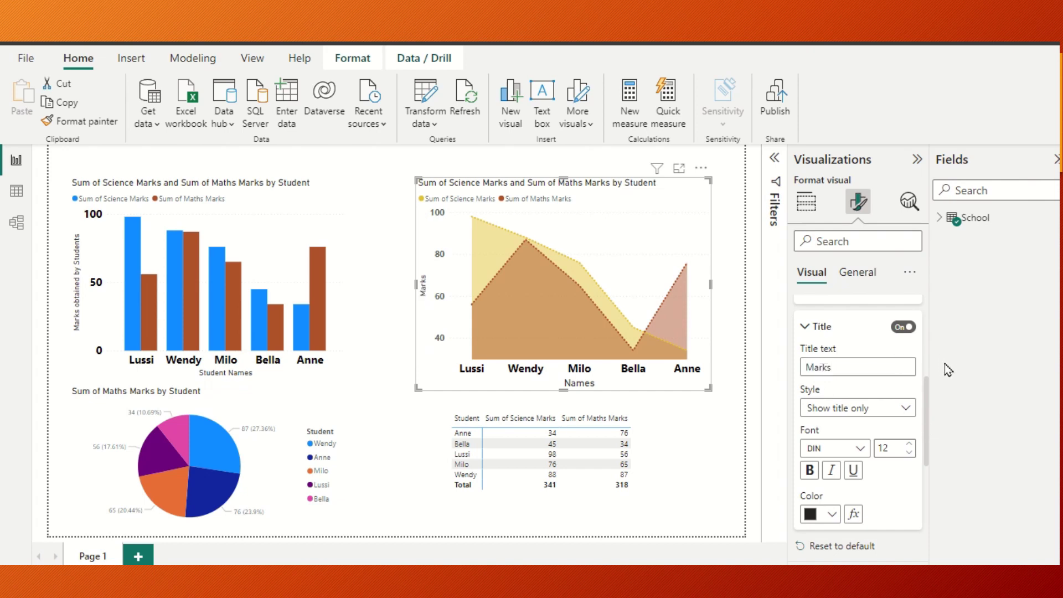
click(806, 328)
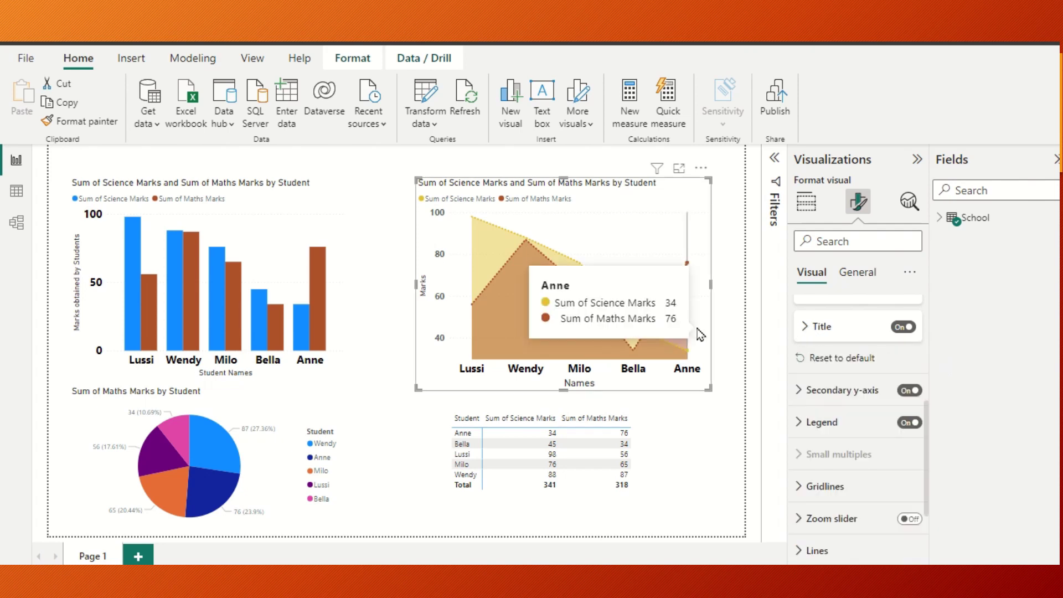
click(370, 391)
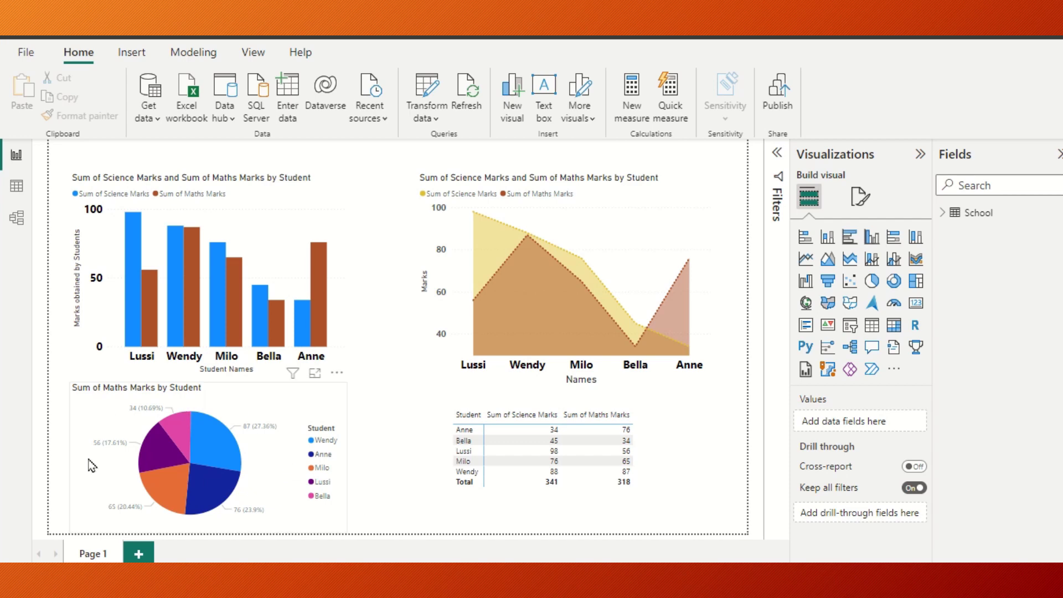
Select the pie chart and recolour Anne's slice dark orange
click(242, 412)
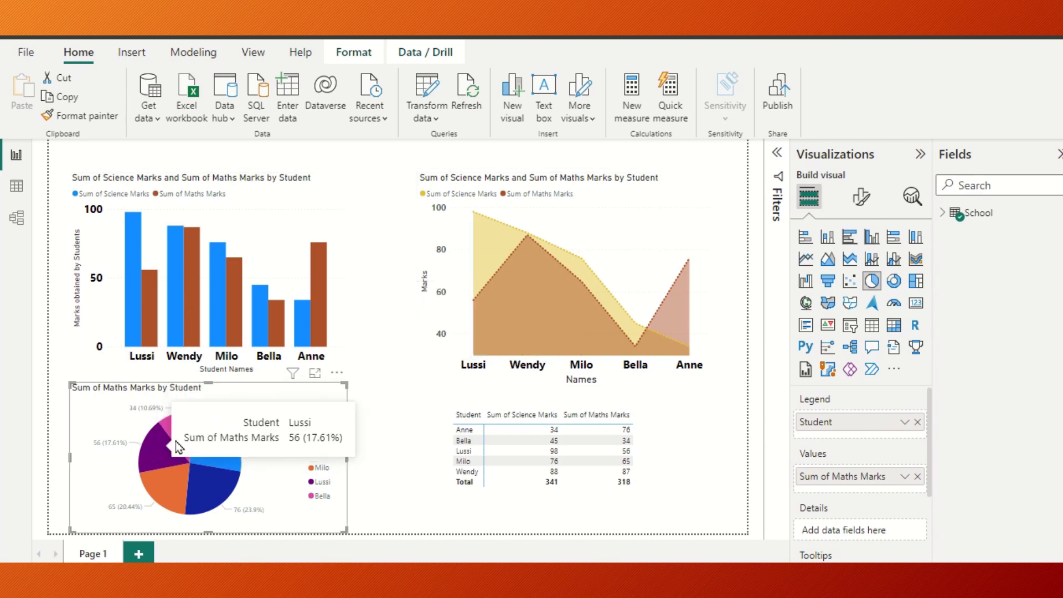
mouse_move(205, 446)
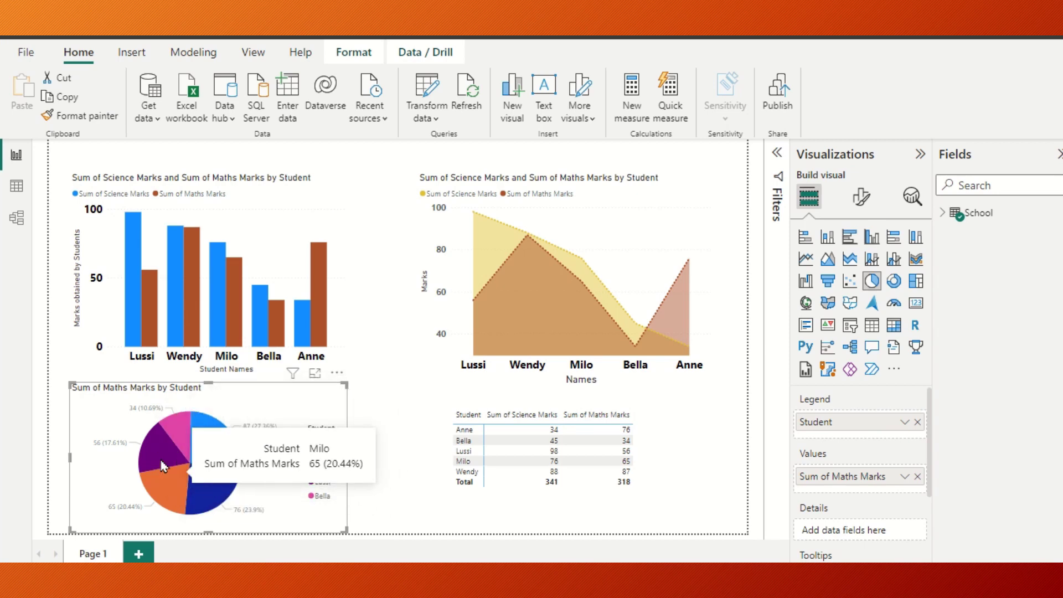
mouse_move(710, 298)
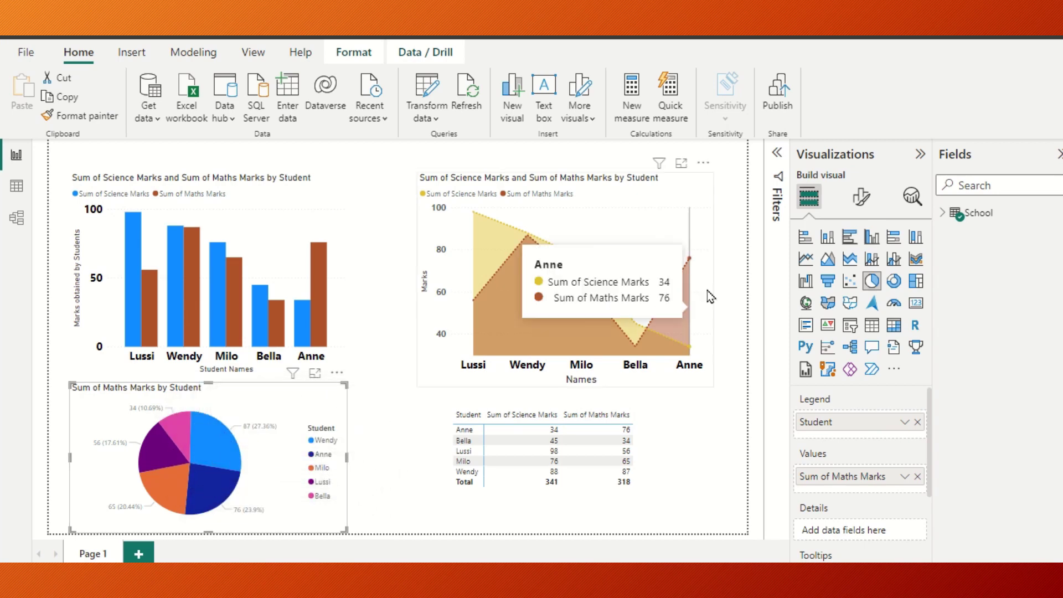
click(862, 199)
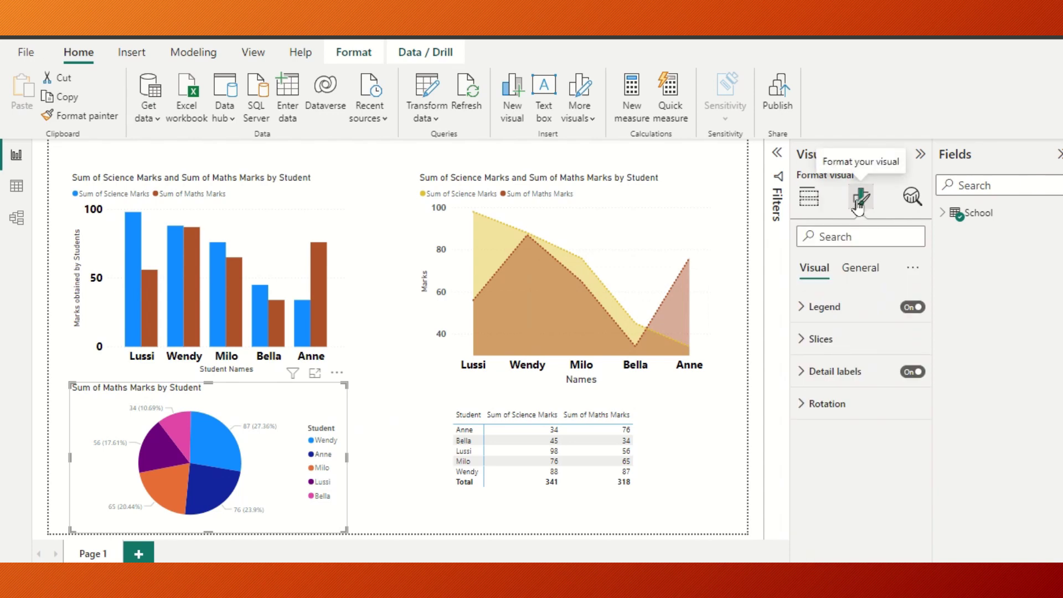
click(804, 344)
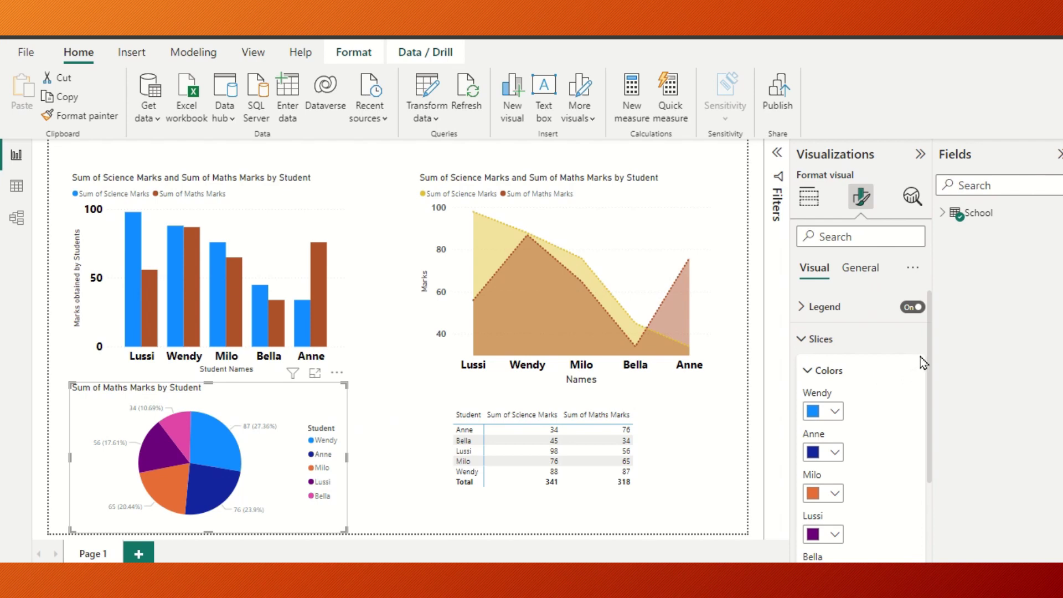
drag(929, 336, 930, 388)
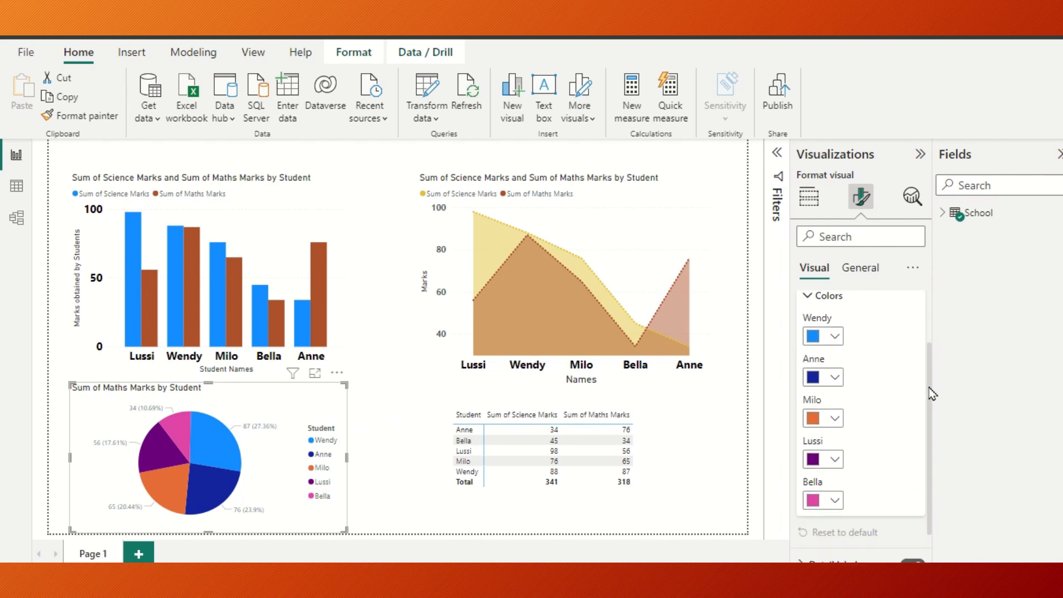
click(836, 377)
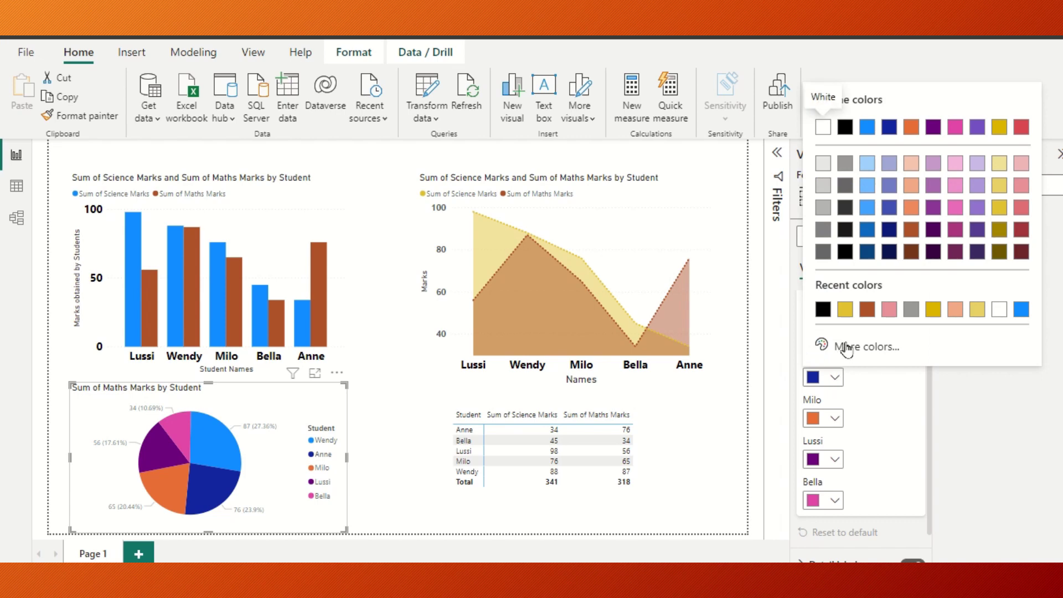
click(911, 229)
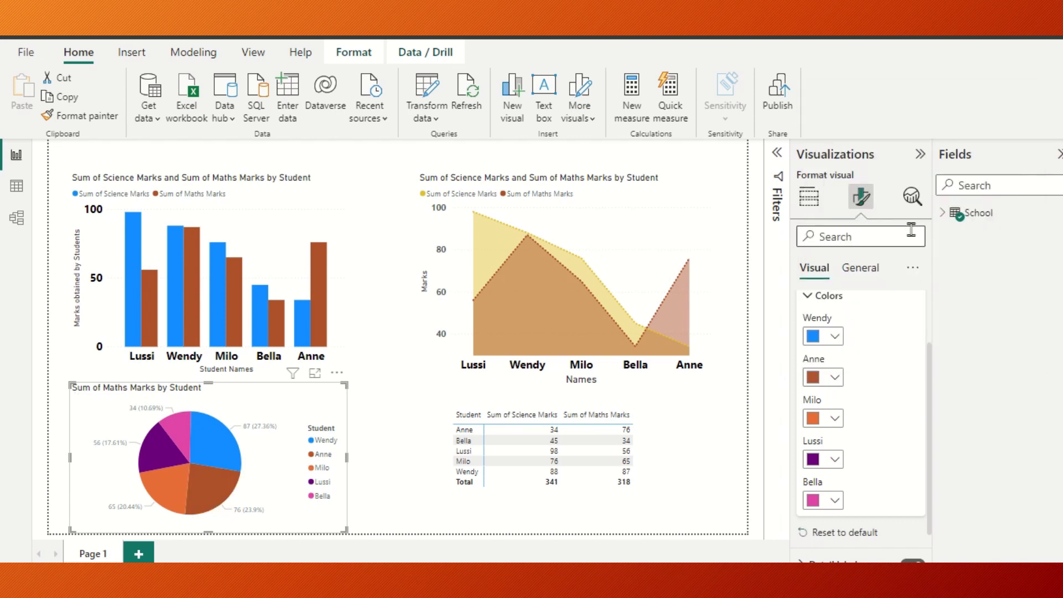
Make Milo's pie slice yellow and Lussi's slice grey
click(835, 419)
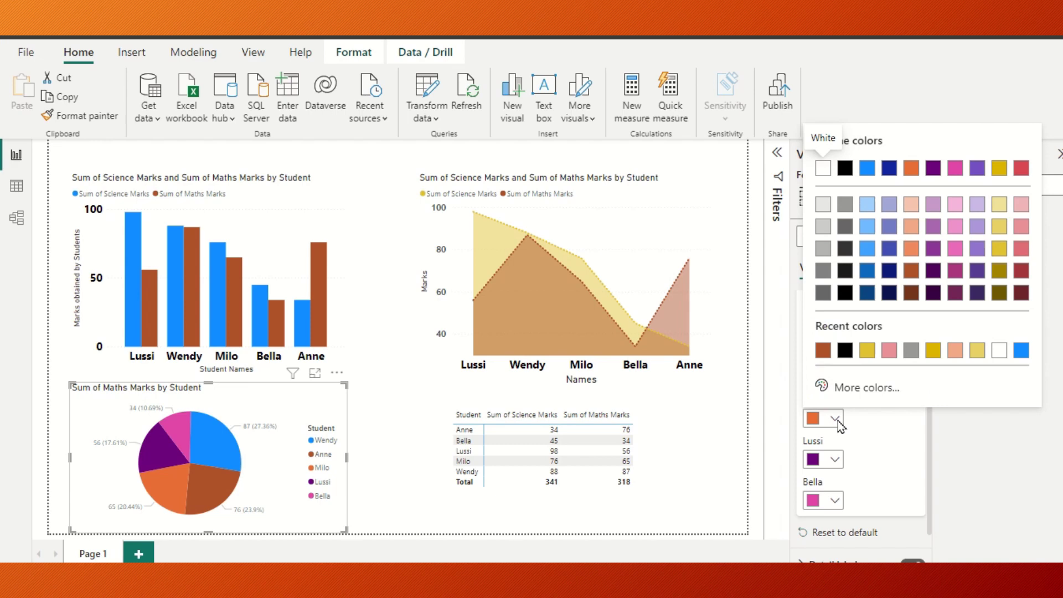
click(1000, 248)
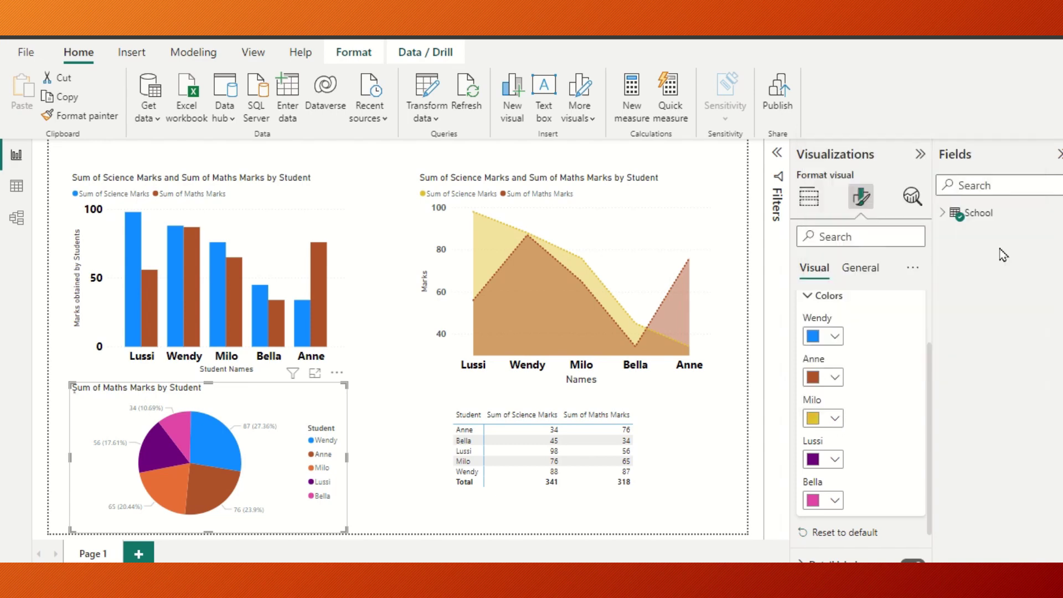
click(835, 460)
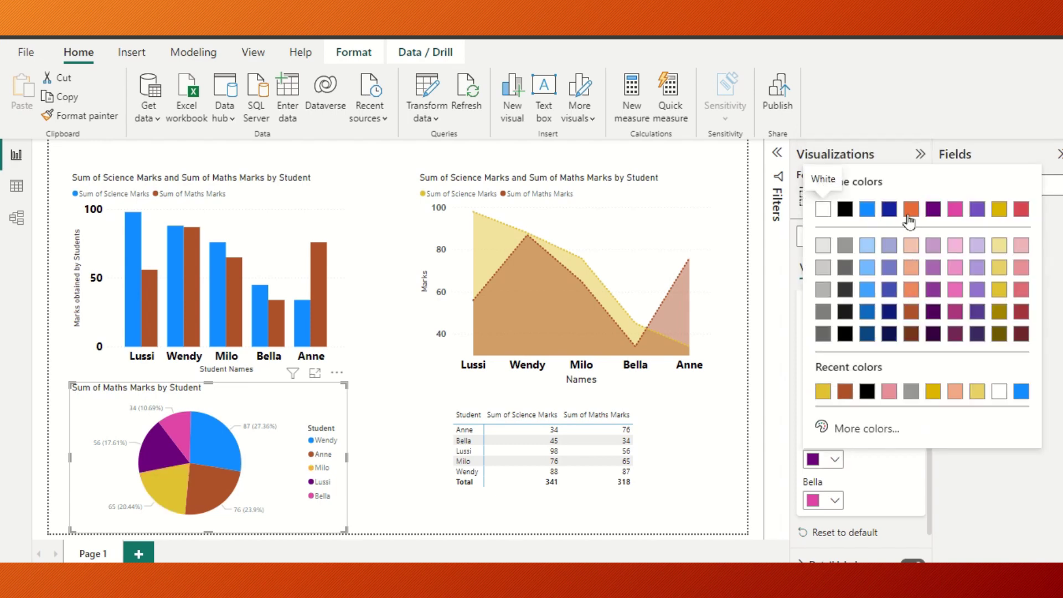
click(911, 392)
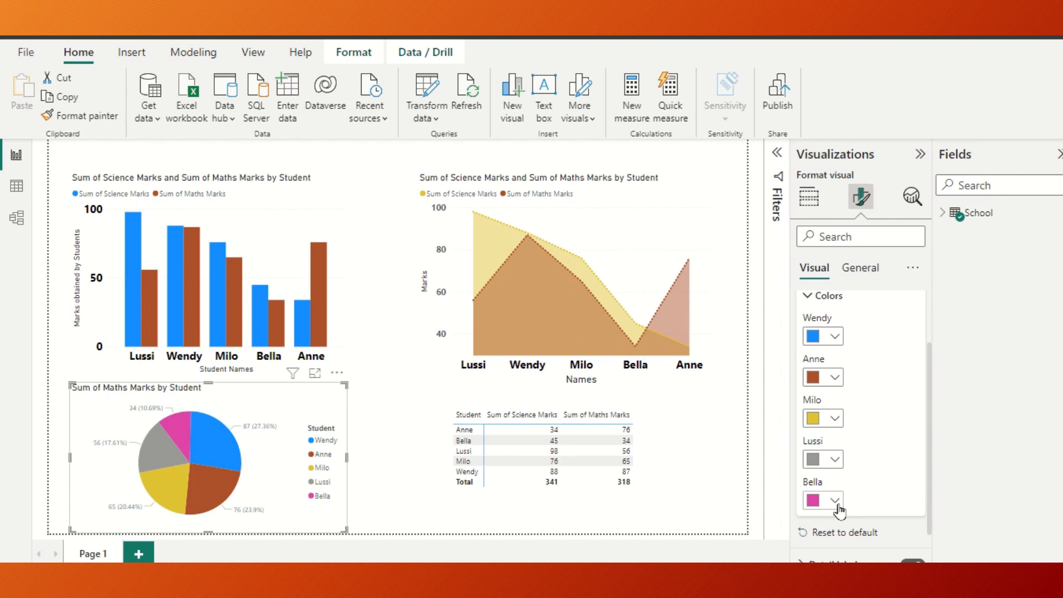
drag(930, 372, 930, 388)
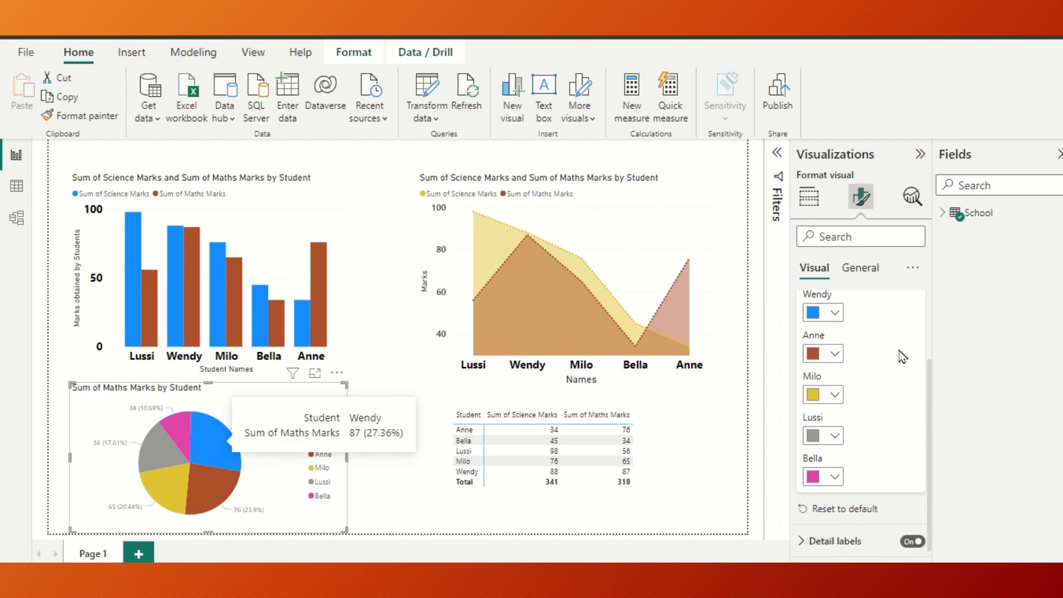
drag(930, 386, 928, 333)
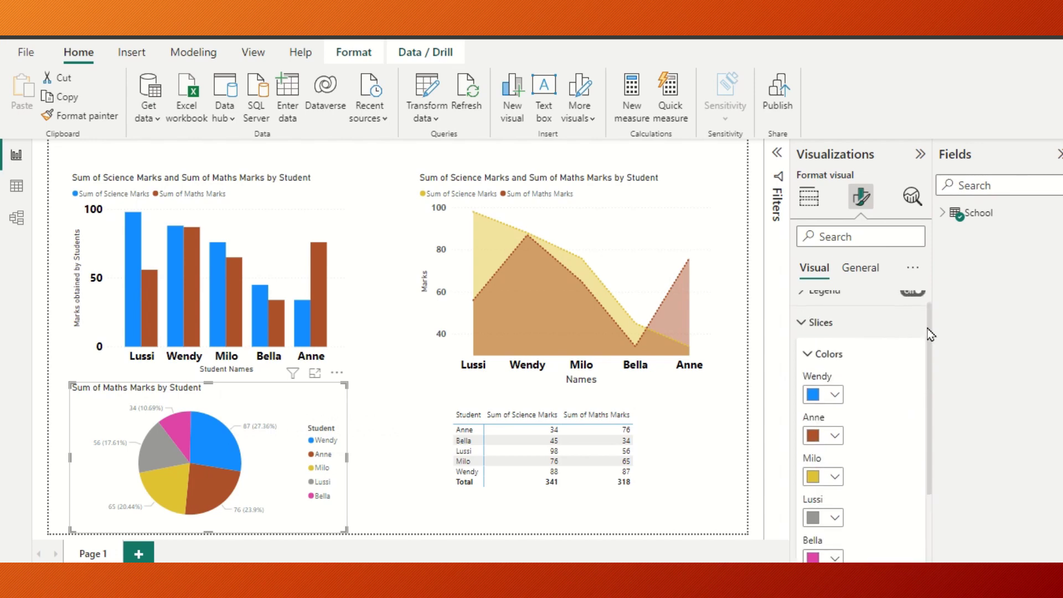
click(806, 335)
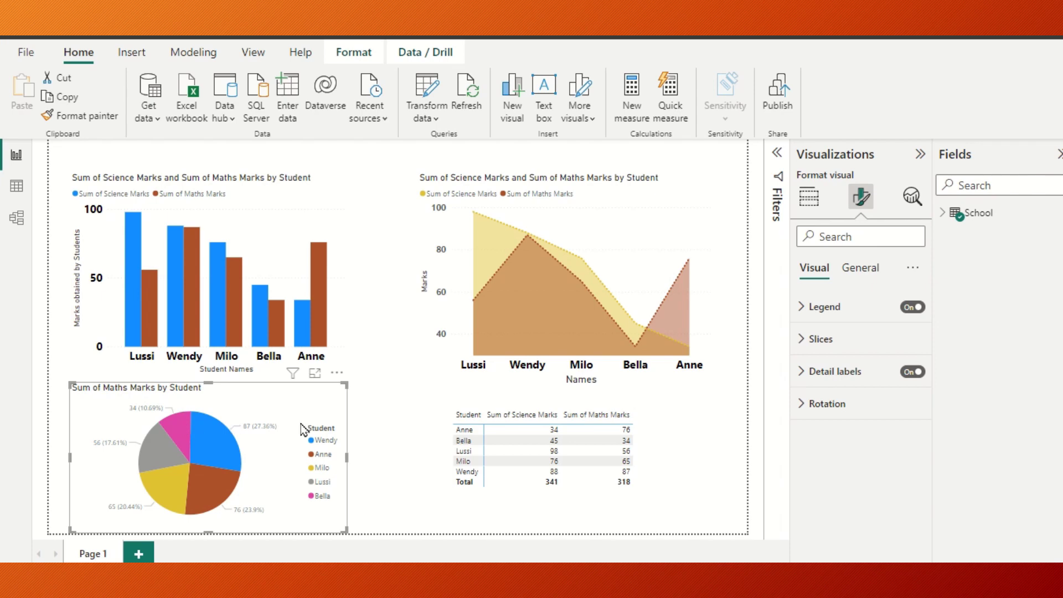
Step the pie chart's rotation up to about 46 degrees
click(802, 408)
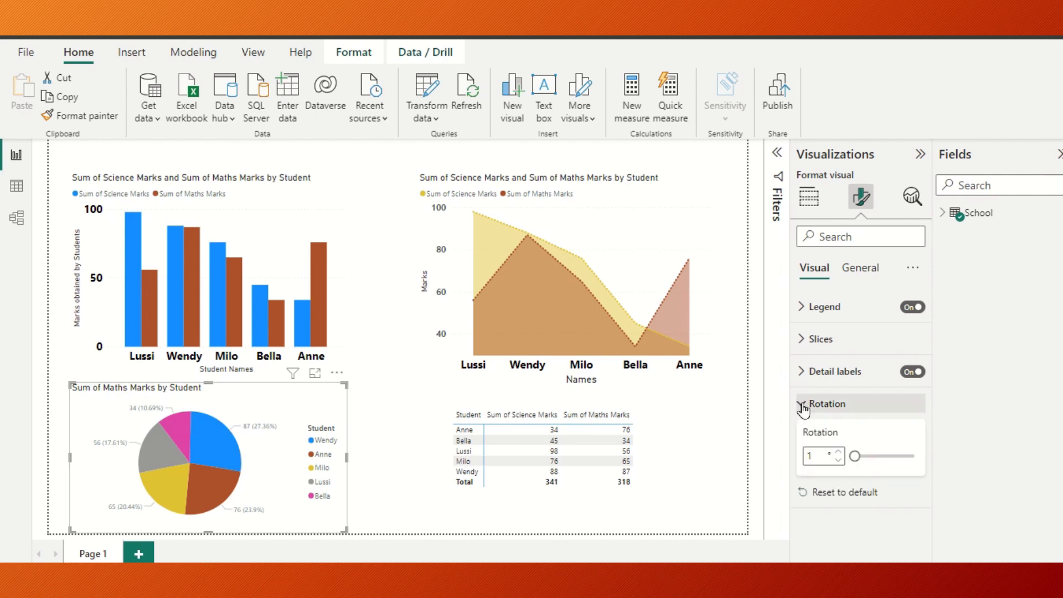
click(840, 452)
click(840, 453)
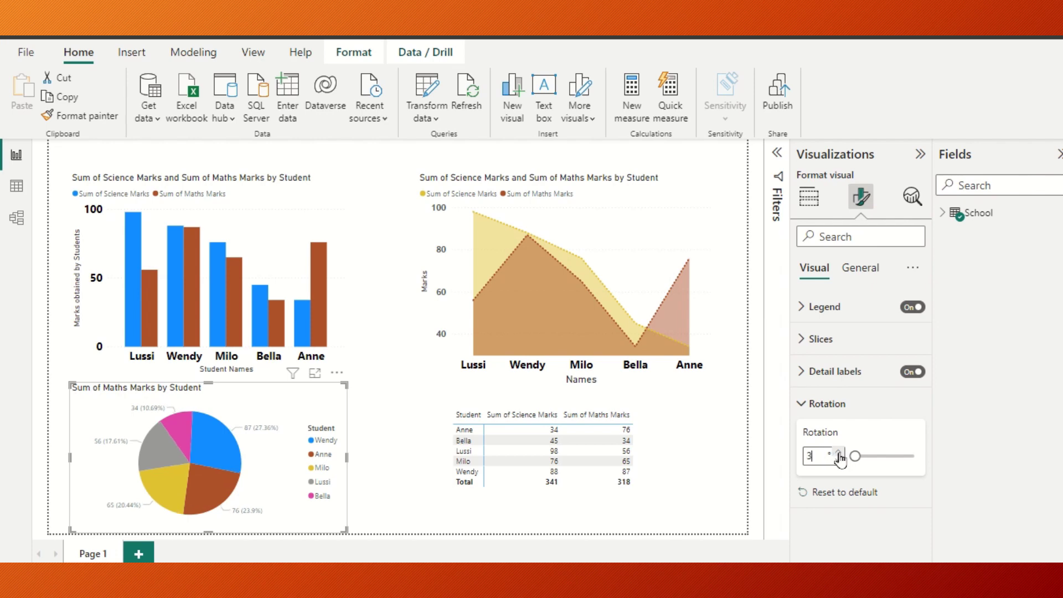
click(840, 453)
click(840, 452)
click(840, 453)
click(840, 452)
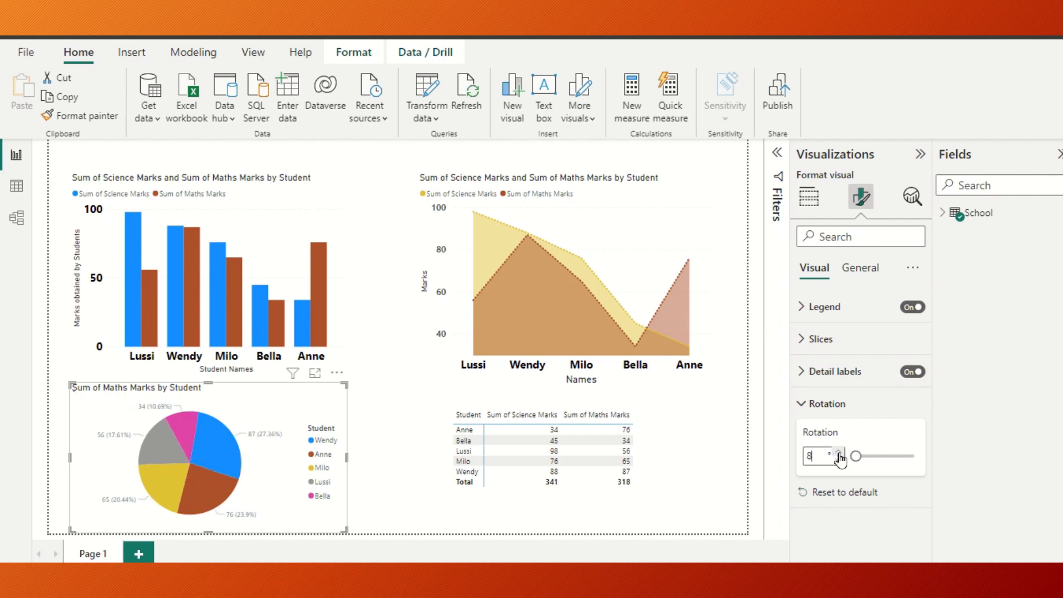
click(839, 452)
click(840, 460)
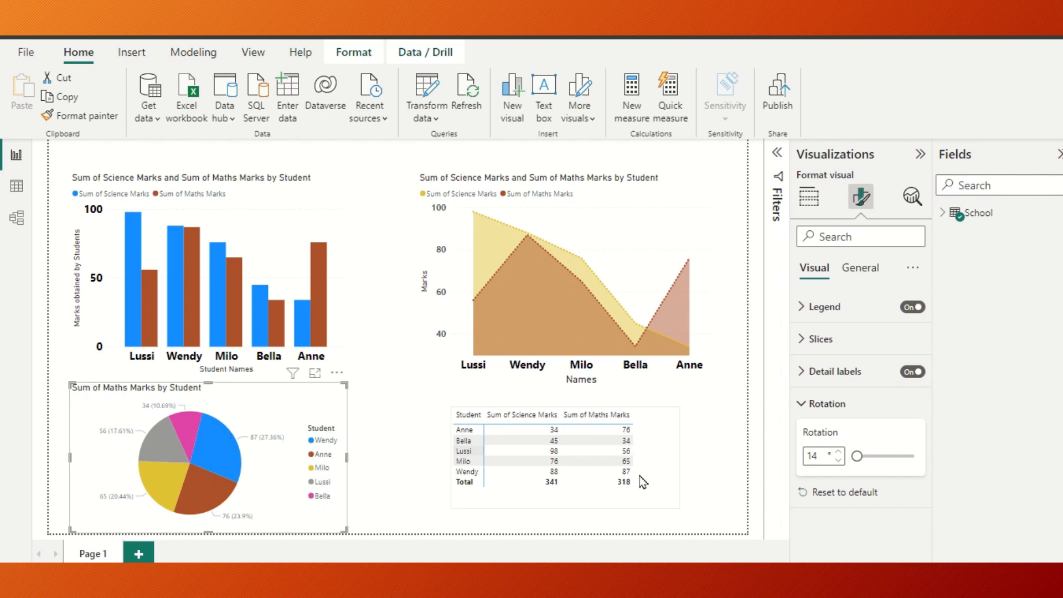
click(841, 454)
click(841, 454)
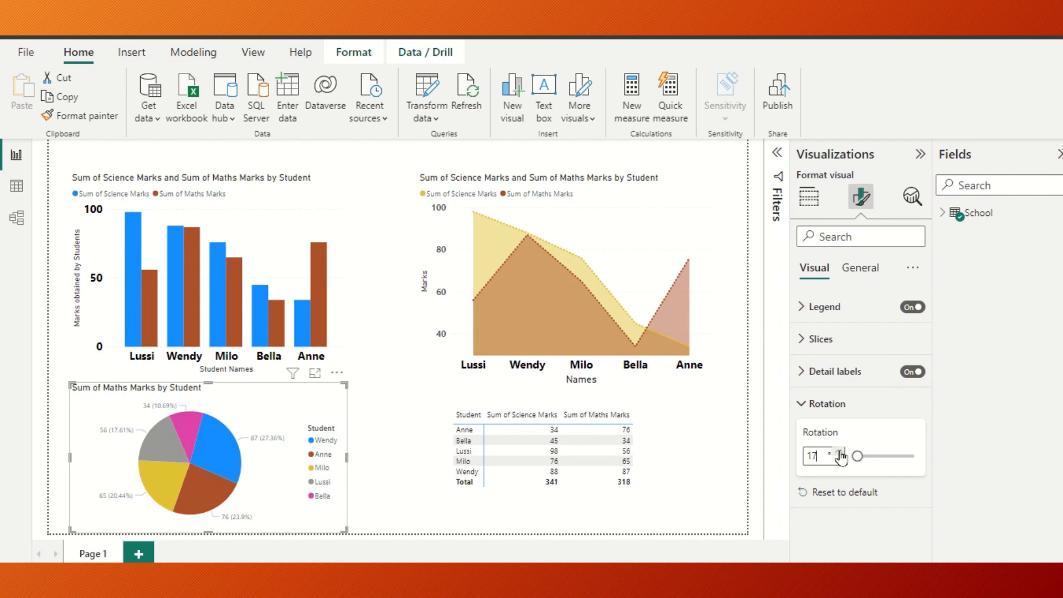
click(841, 454)
click(841, 454)
click(841, 454)
click(841, 455)
click(841, 455)
click(841, 455)
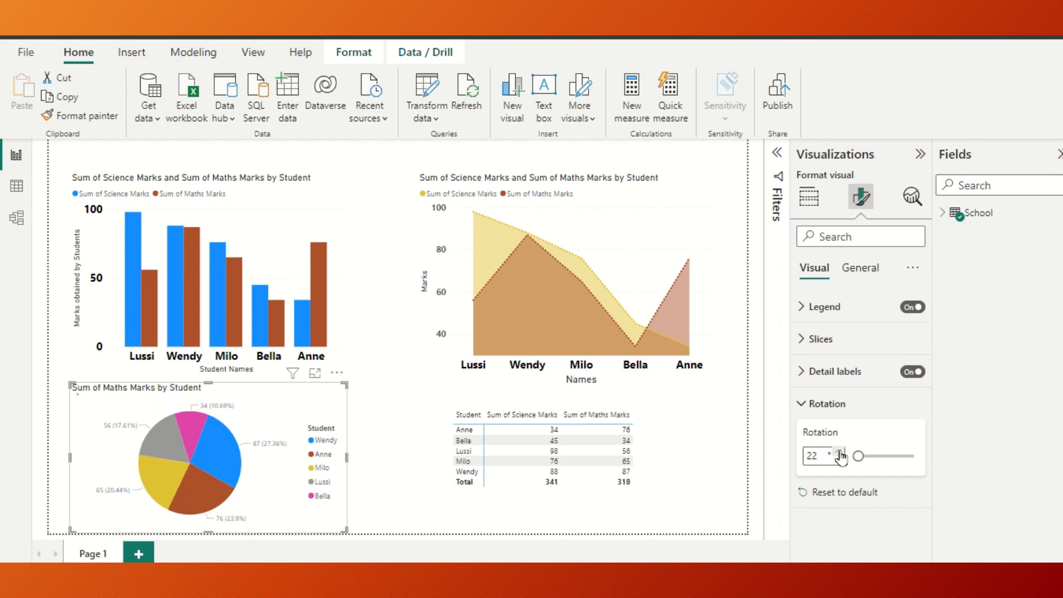
click(840, 454)
click(841, 454)
click(841, 454)
click(841, 454)
click(841, 455)
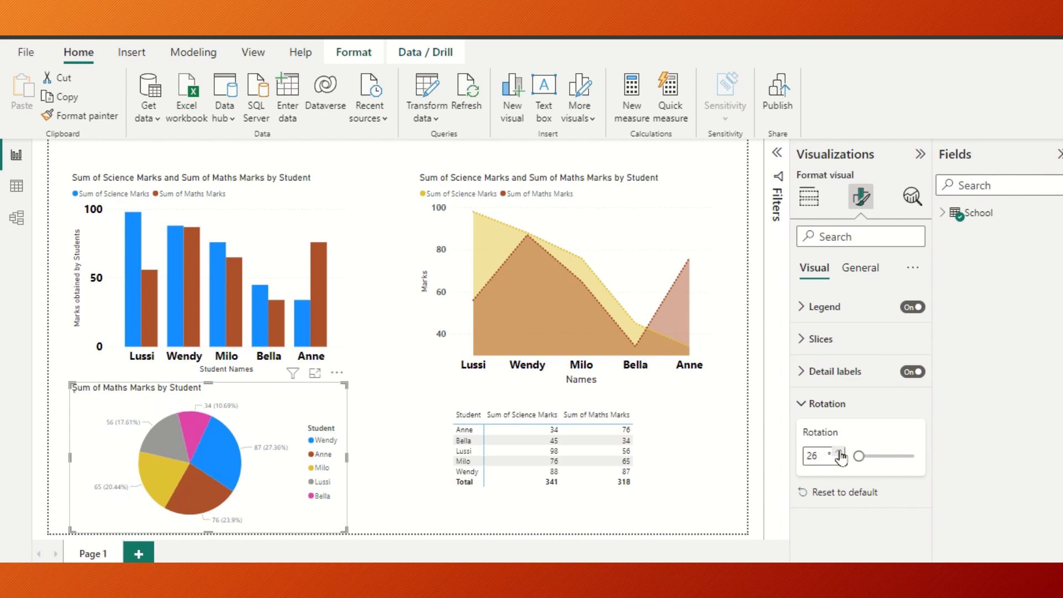
click(841, 454)
click(840, 454)
click(840, 454)
click(840, 454)
click(841, 454)
click(840, 454)
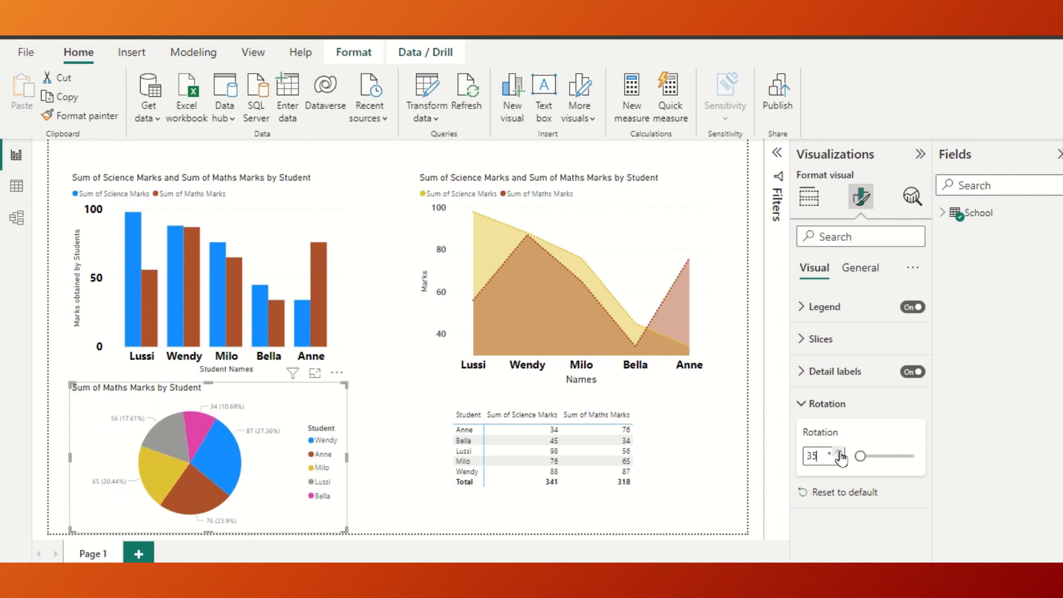
click(841, 455)
click(840, 454)
click(841, 455)
click(841, 454)
click(841, 454)
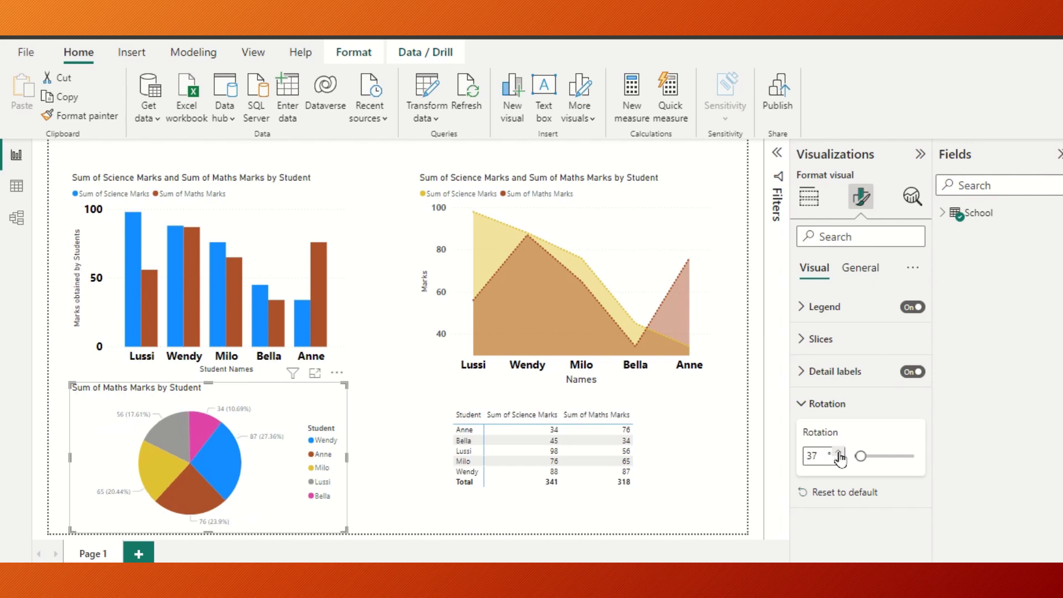
click(841, 454)
click(841, 454)
click(841, 454)
click(840, 454)
click(841, 454)
click(841, 454)
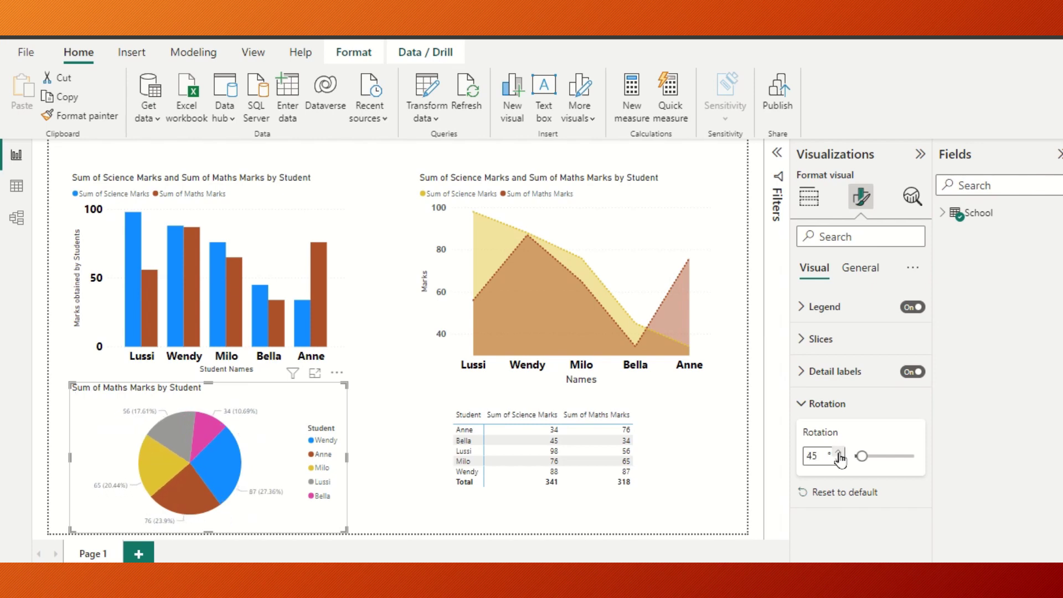
click(840, 454)
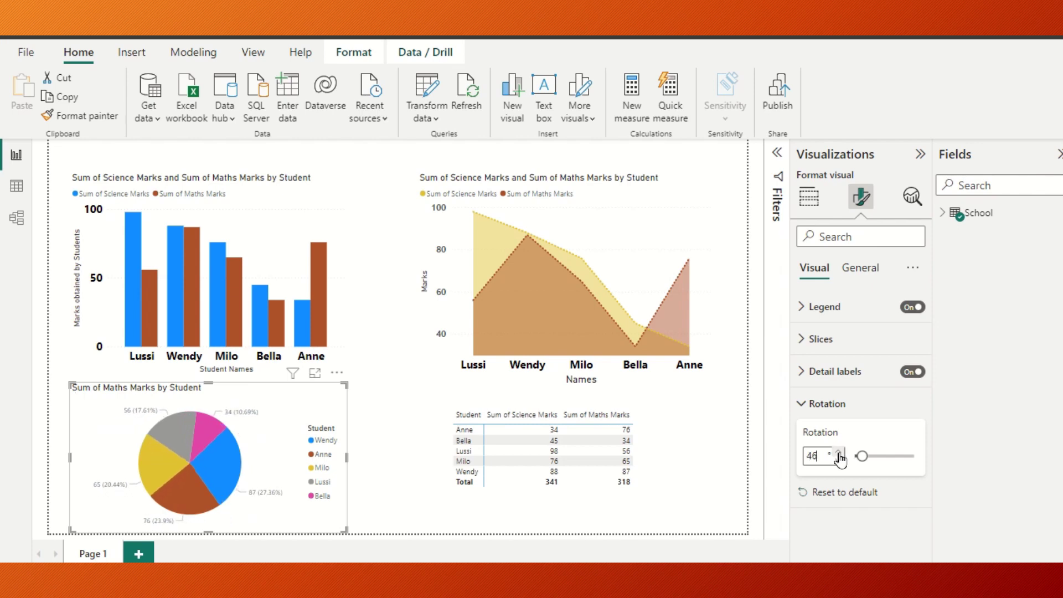
click(803, 406)
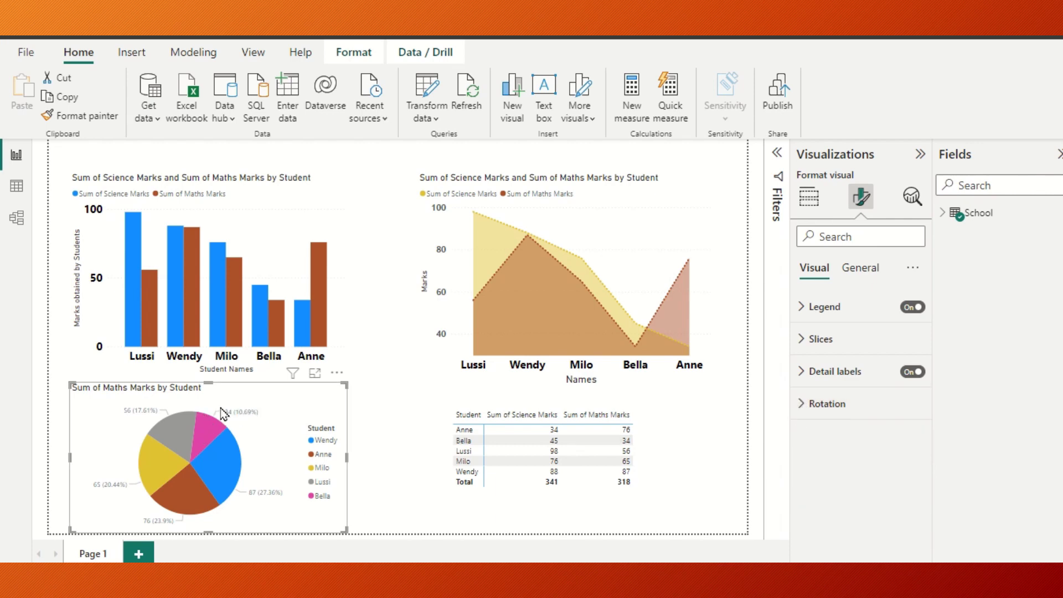
Try the pie detail label positions Inside and Prefer inside, ending back at Outside
click(801, 372)
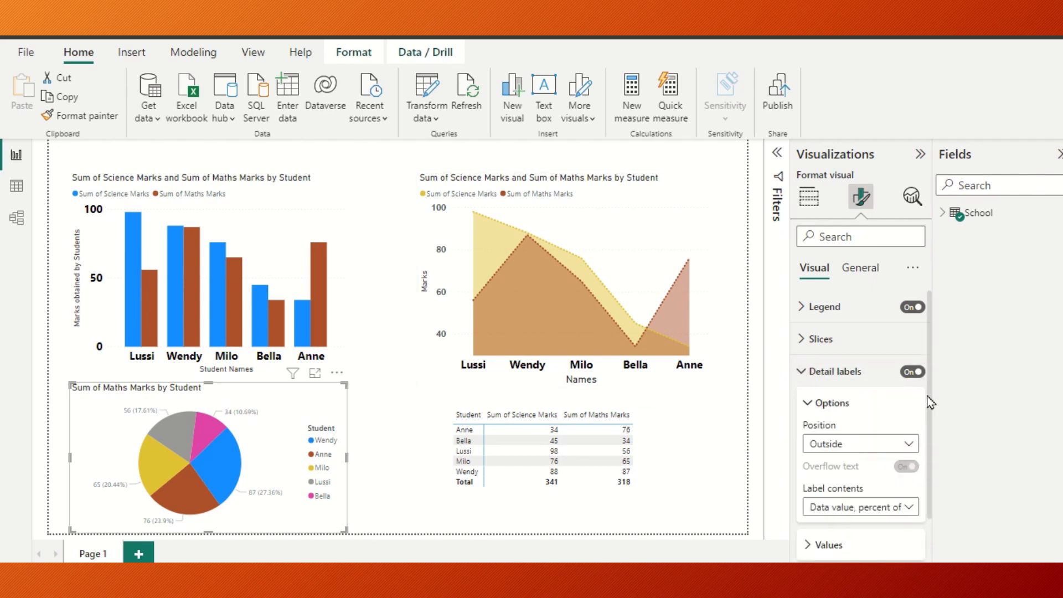
scroll(928, 394, down, 1)
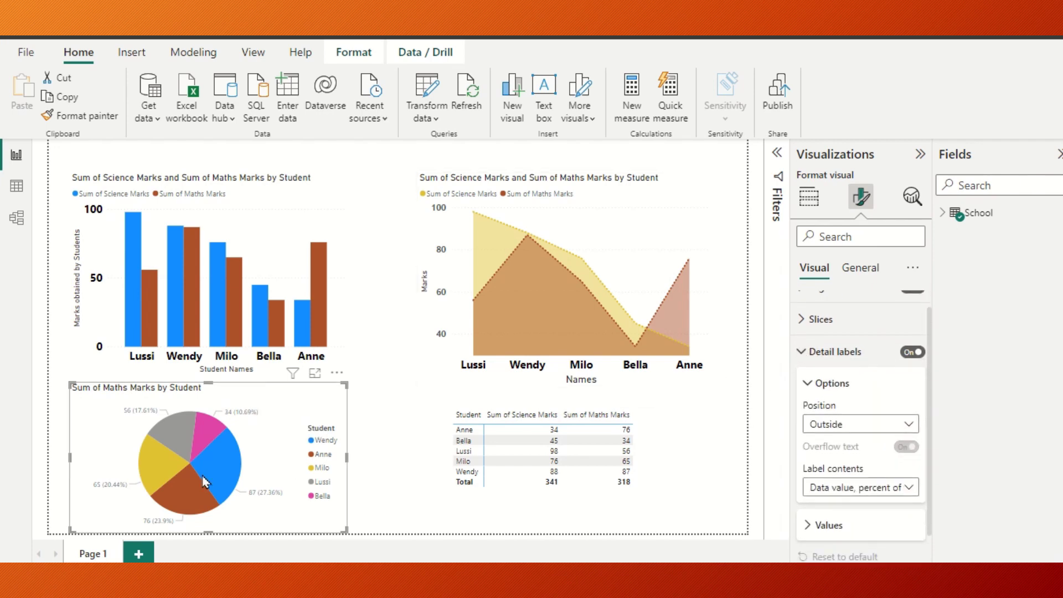
mouse_move(233, 416)
click(910, 427)
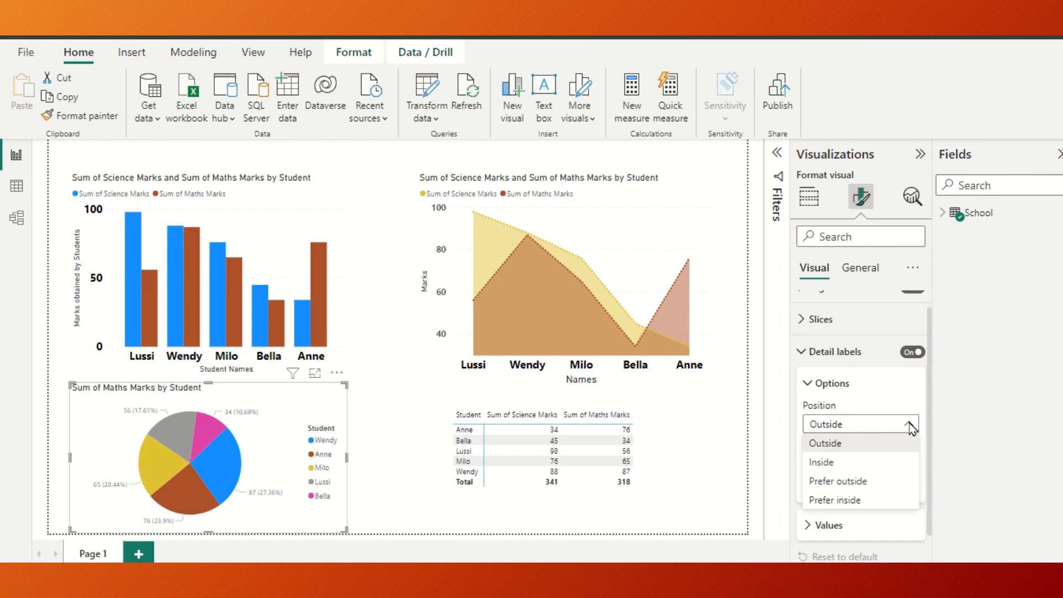
click(837, 463)
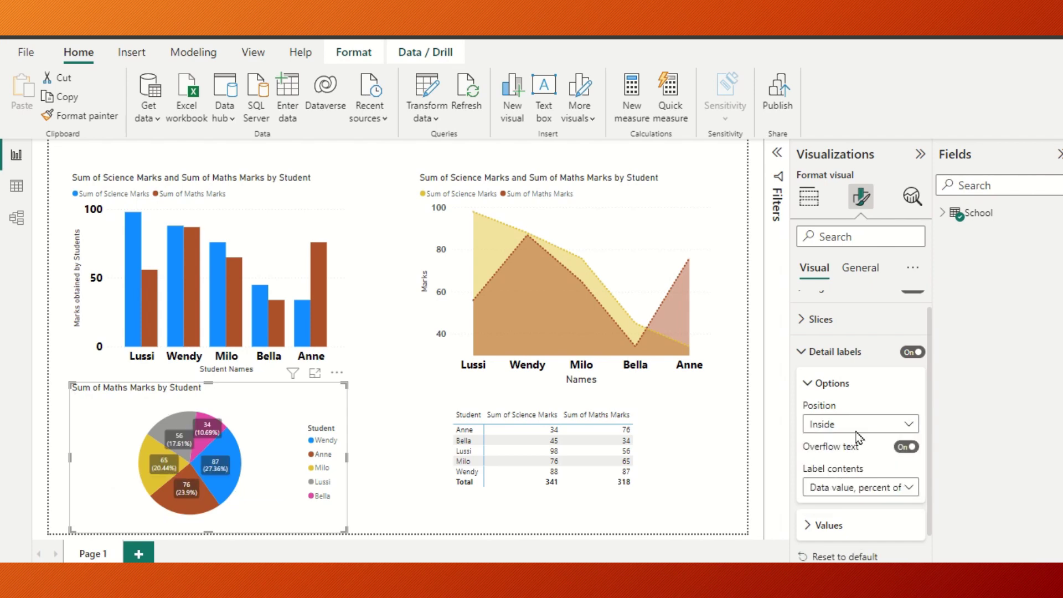
click(908, 426)
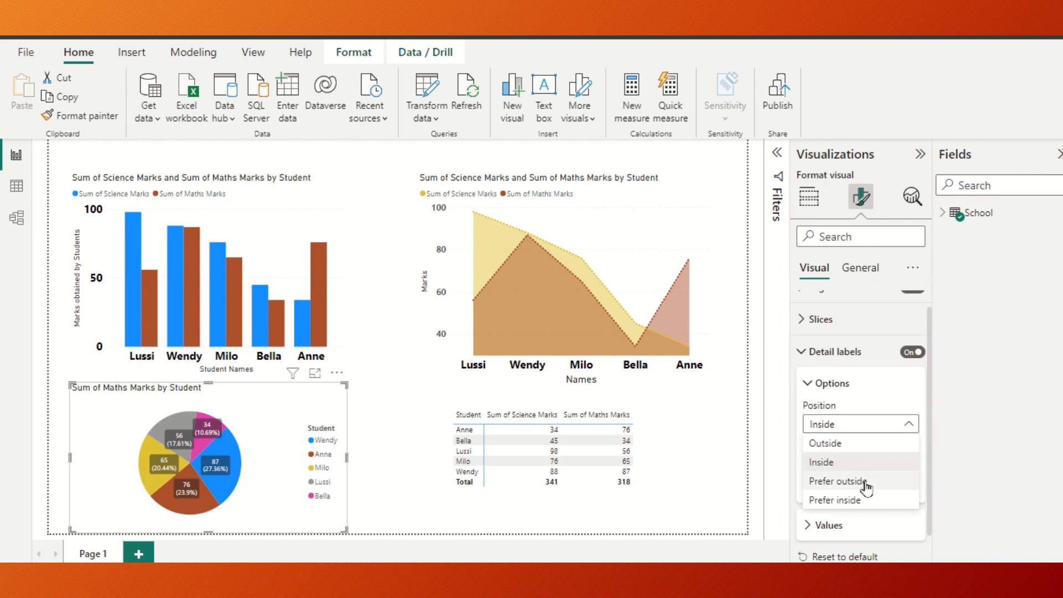
click(863, 500)
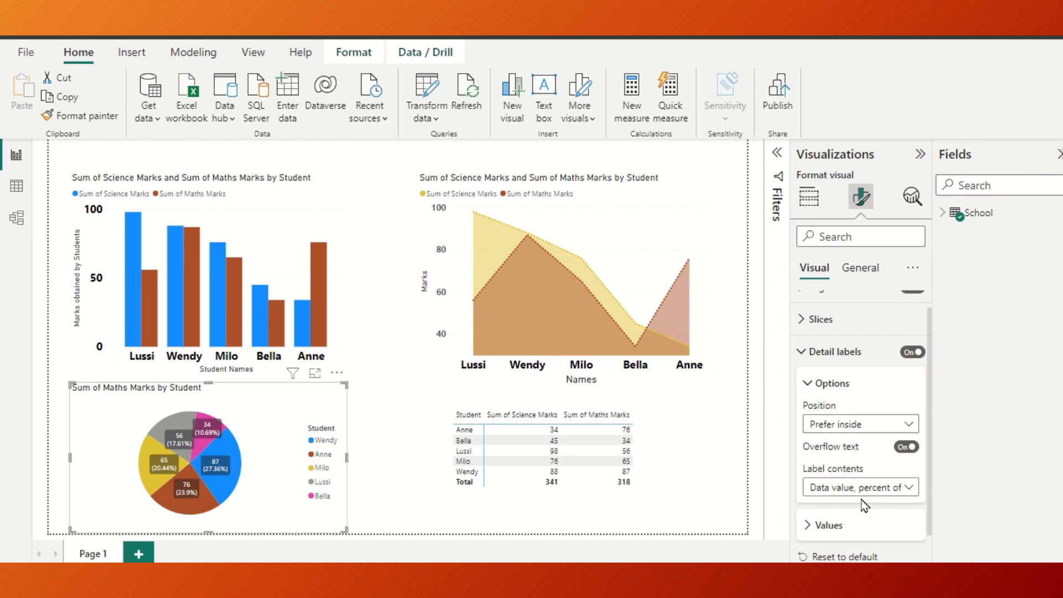
click(909, 424)
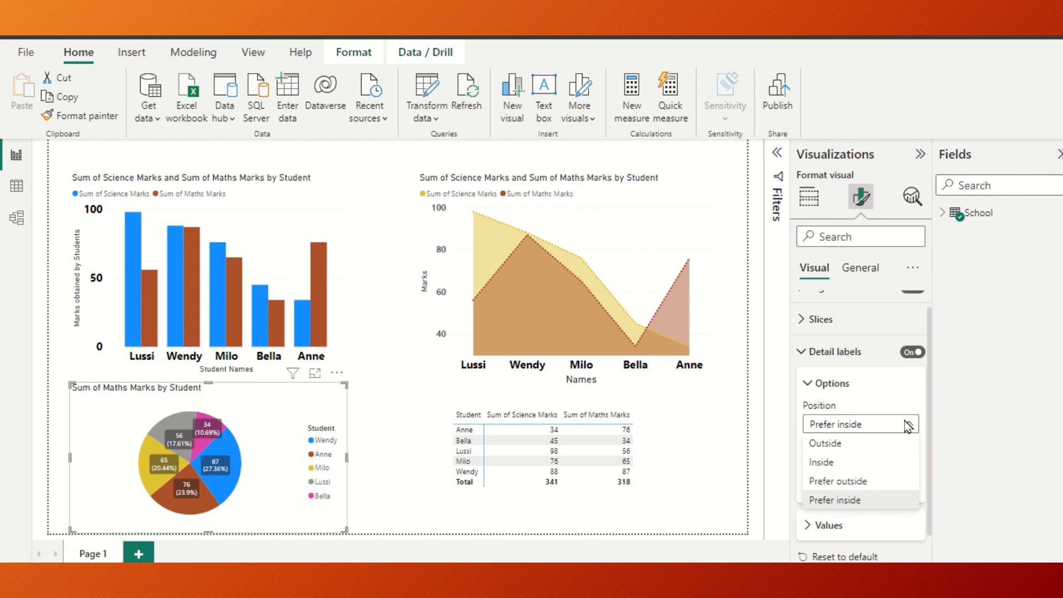
click(862, 448)
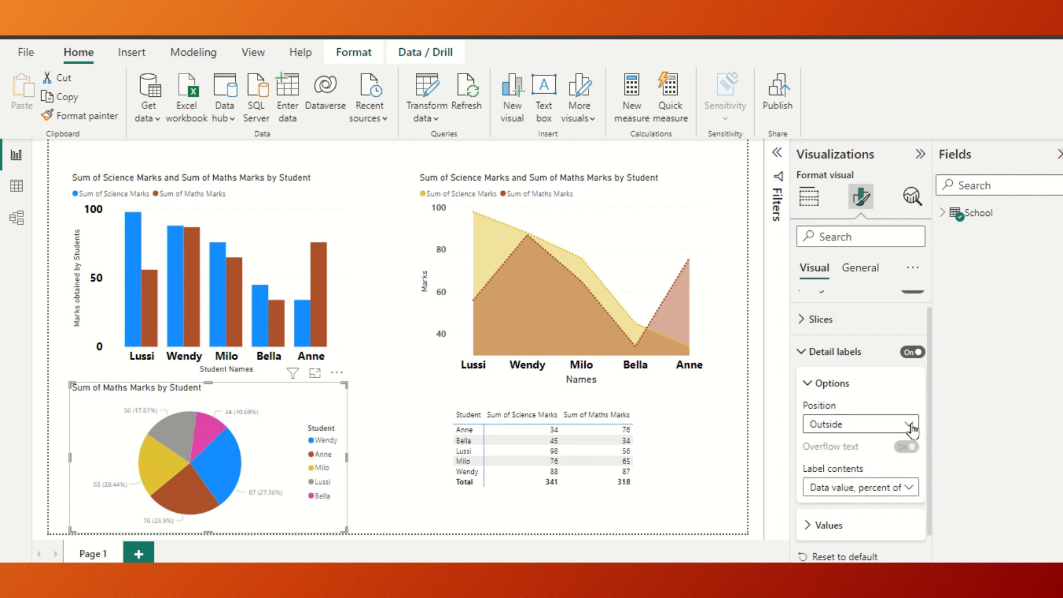
scroll(932, 443, down, 1)
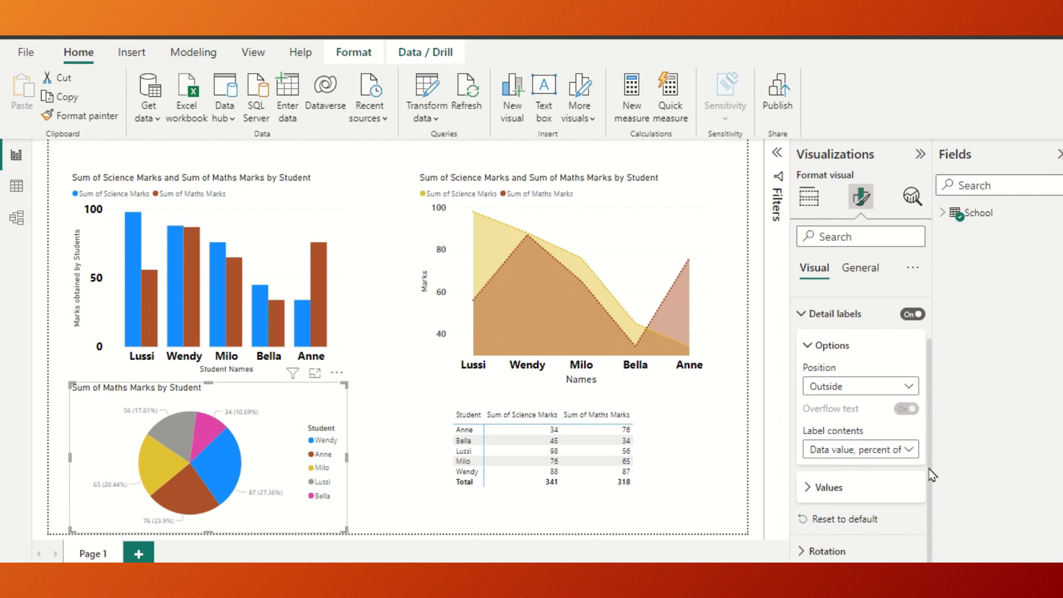
Make the pie label values size 10, bold and black, and position them inside
click(809, 489)
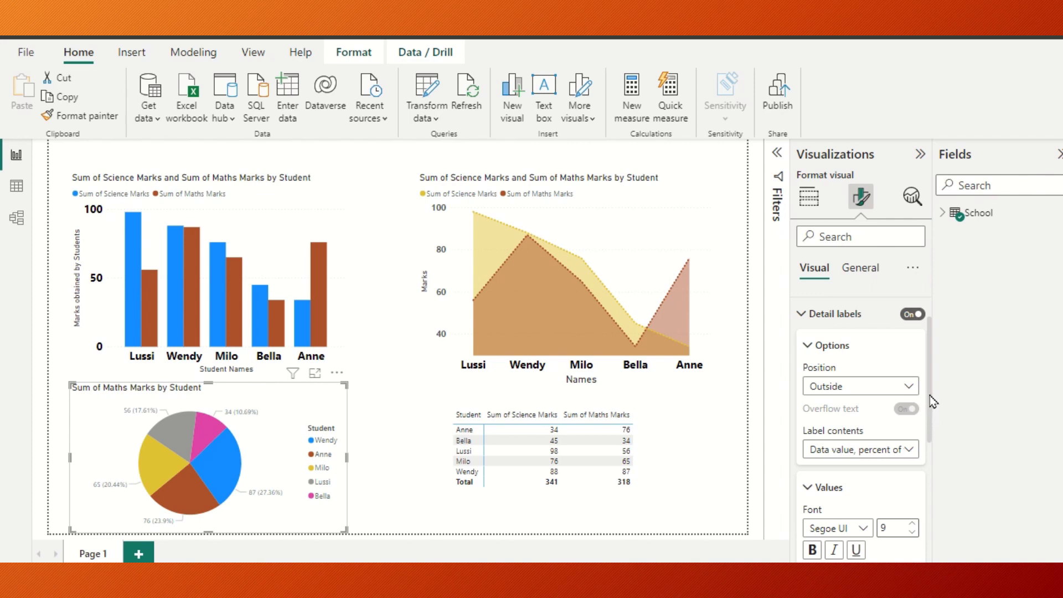
drag(929, 395, 936, 441)
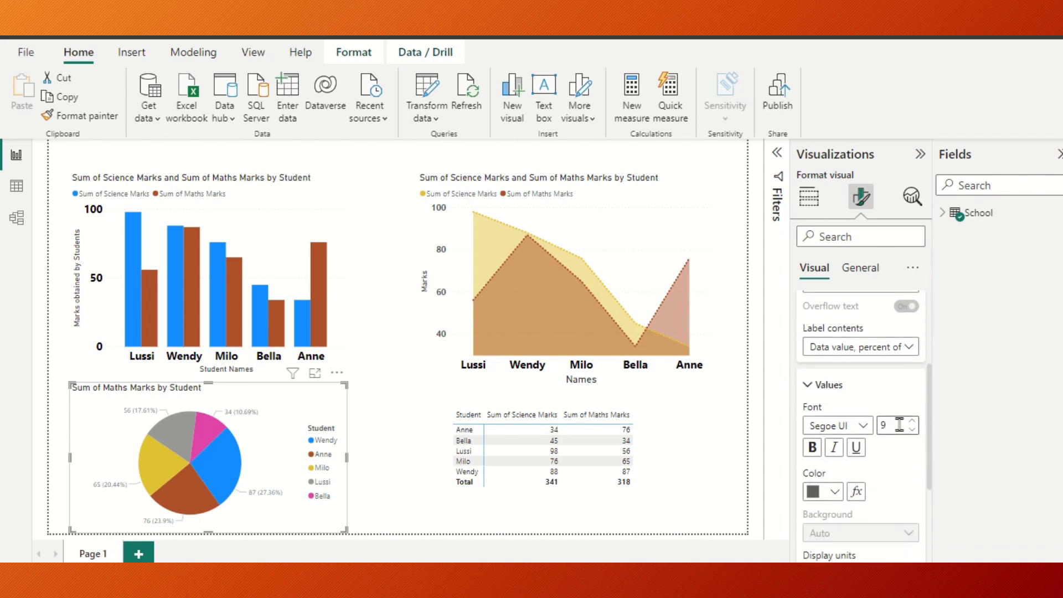
text(10)
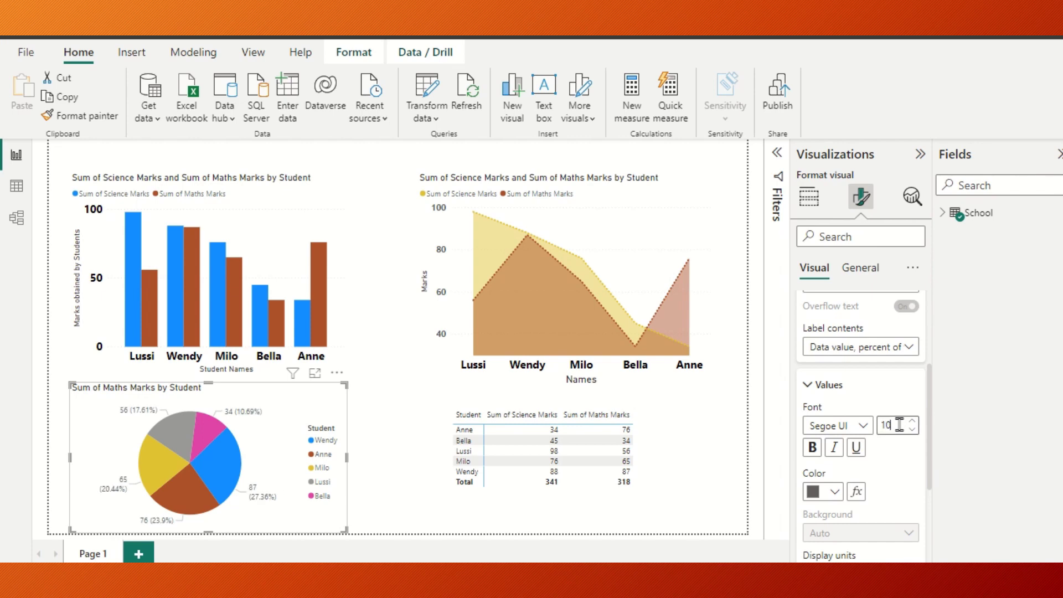
click(812, 448)
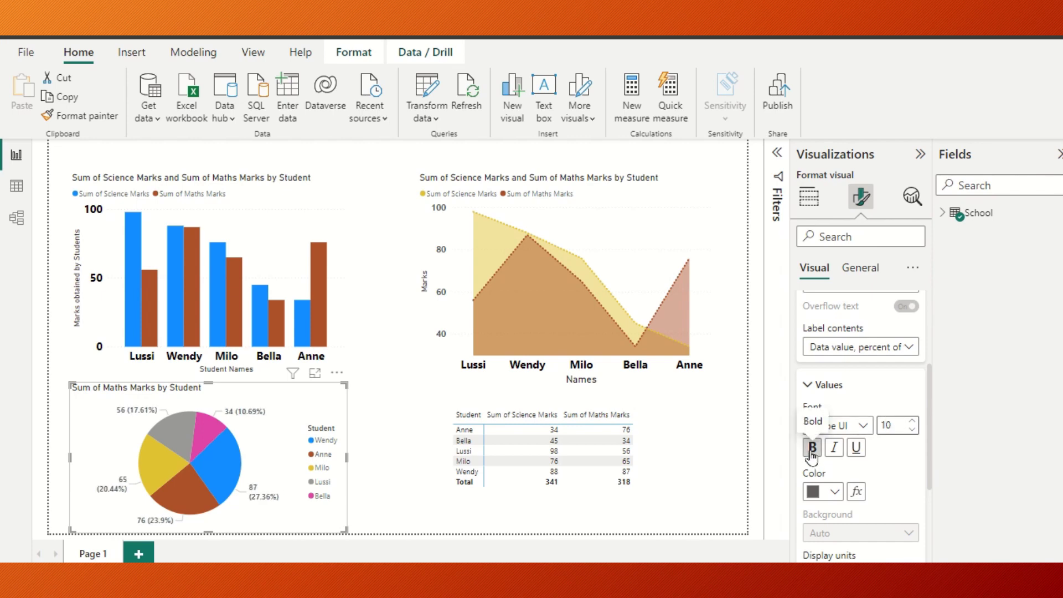
click(835, 492)
click(846, 242)
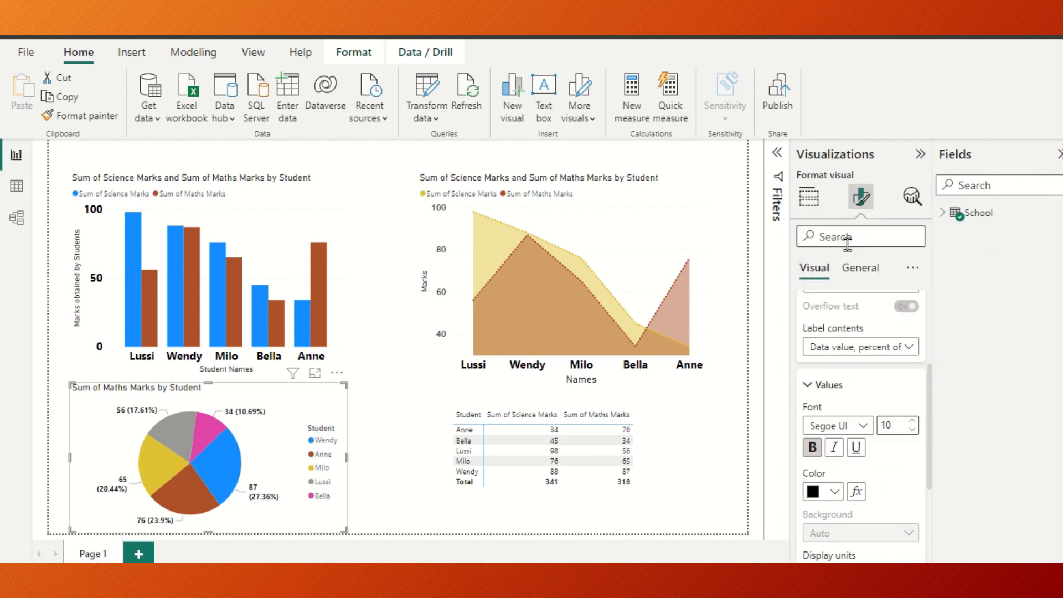
click(818, 385)
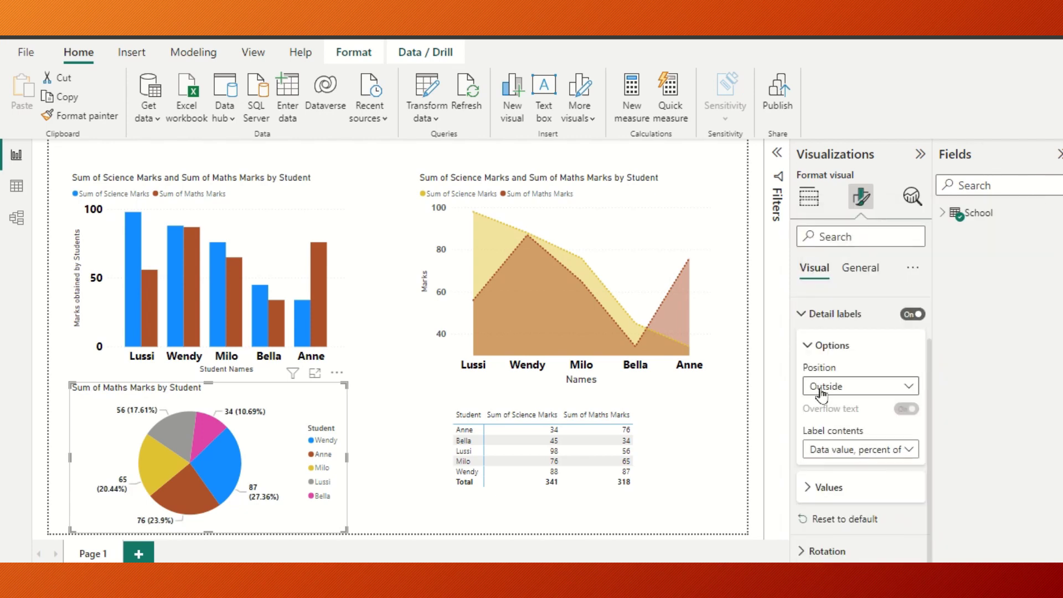
click(908, 386)
click(825, 424)
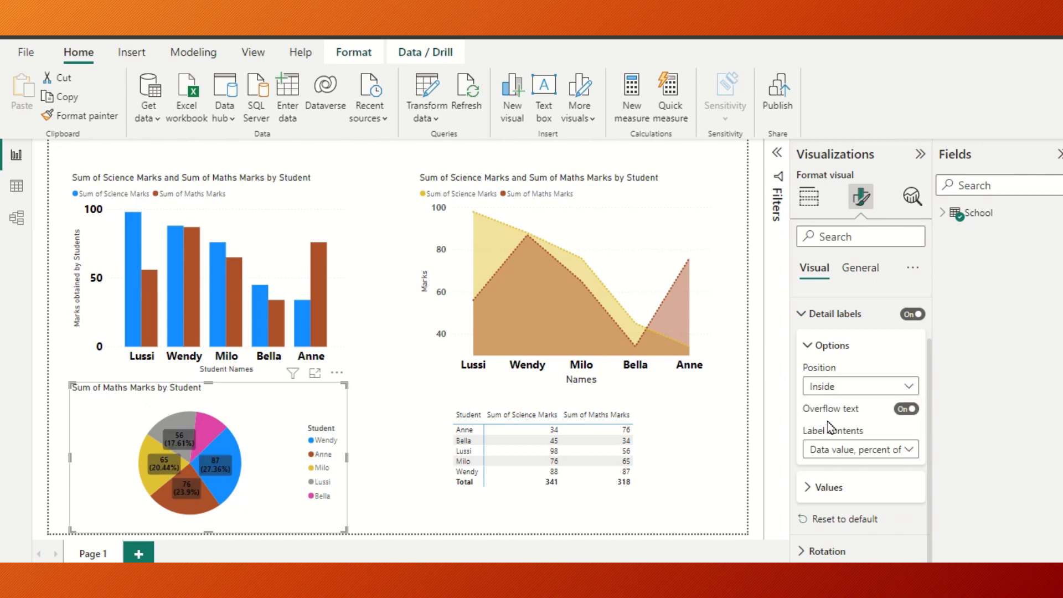
click(756, 430)
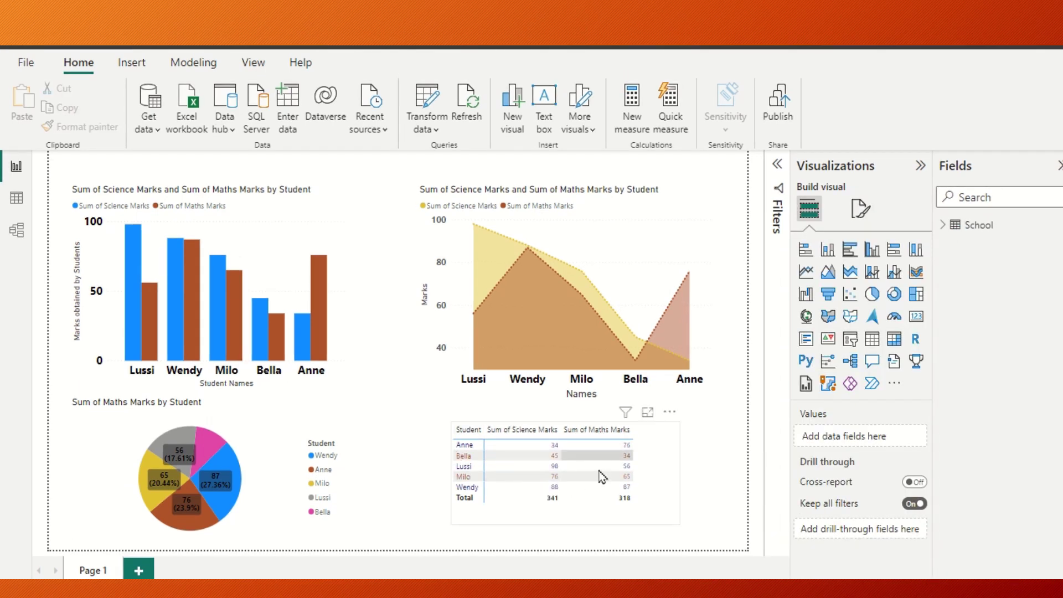
Select the marks table and set its values to font size 12 in black
click(672, 468)
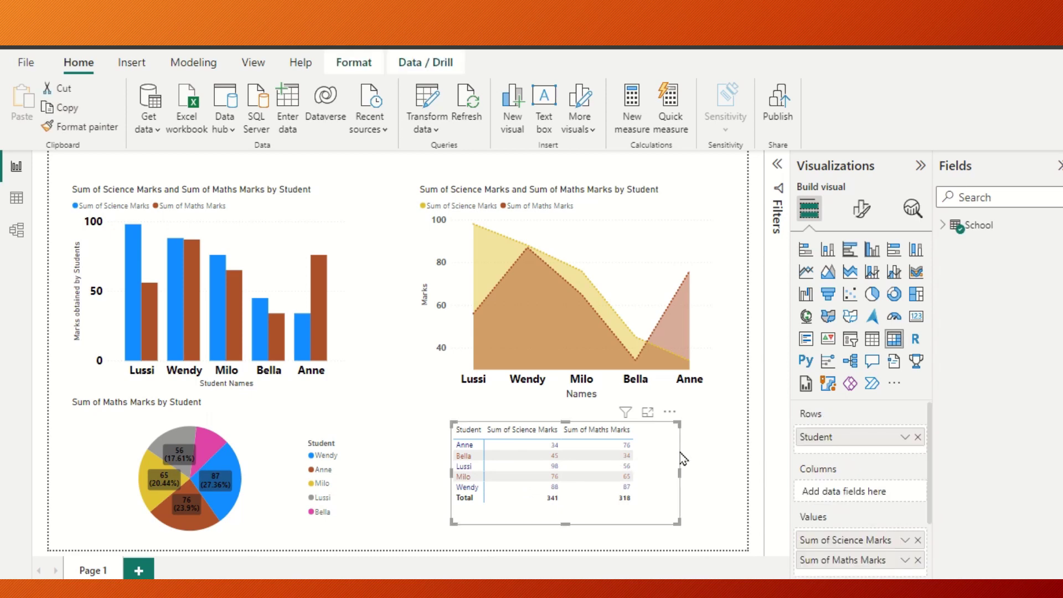
click(859, 211)
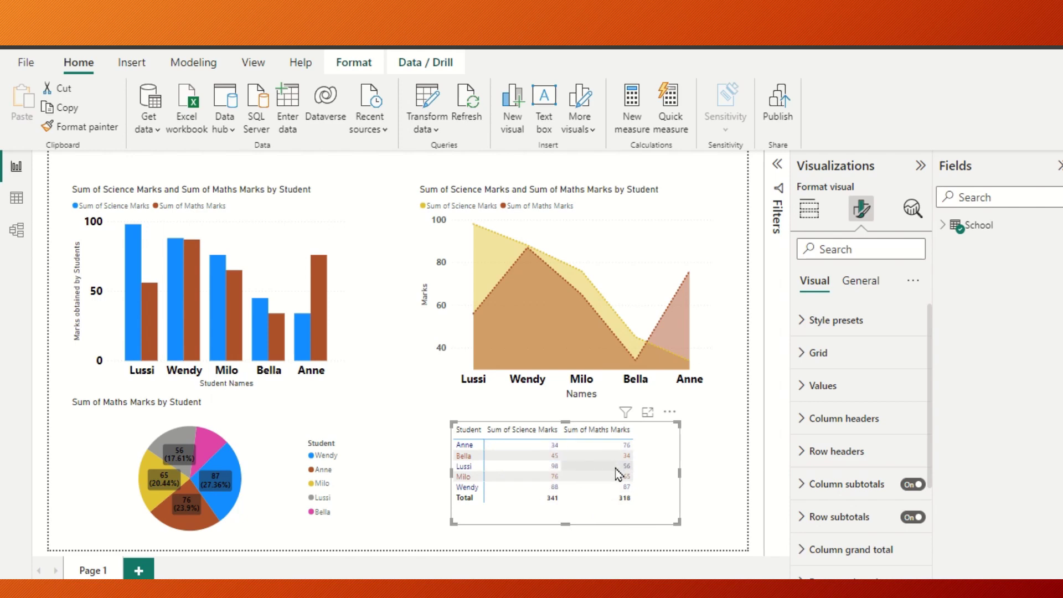
click(805, 391)
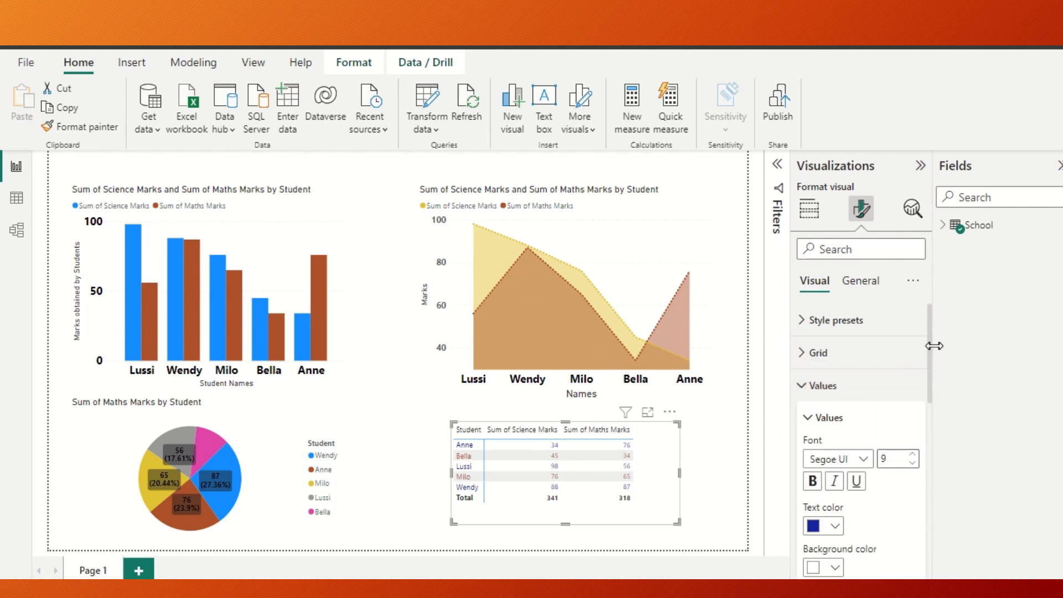
scroll(932, 349, down, 3)
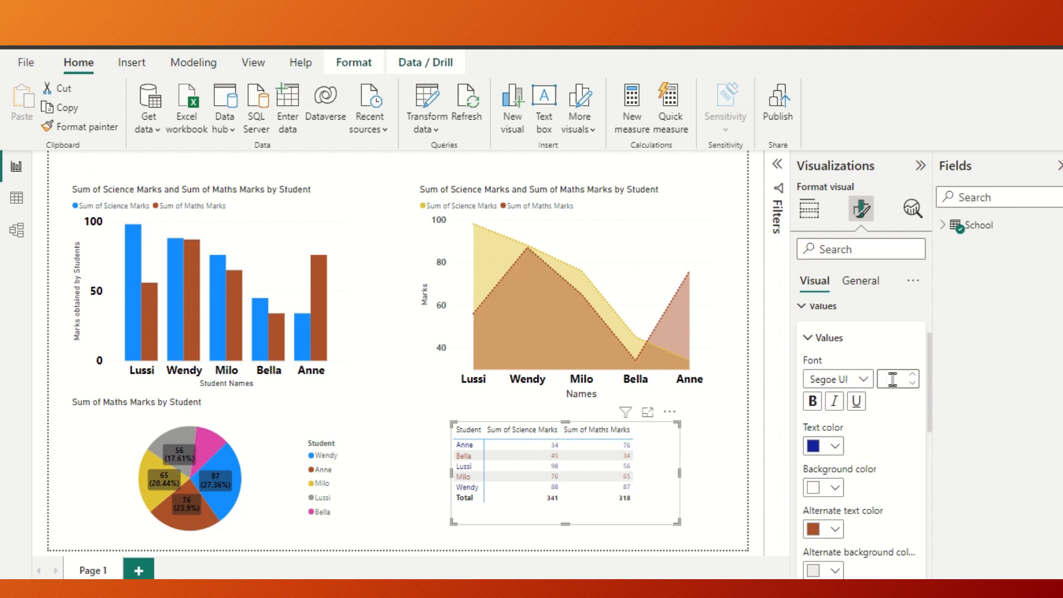
click(893, 380)
text(12)
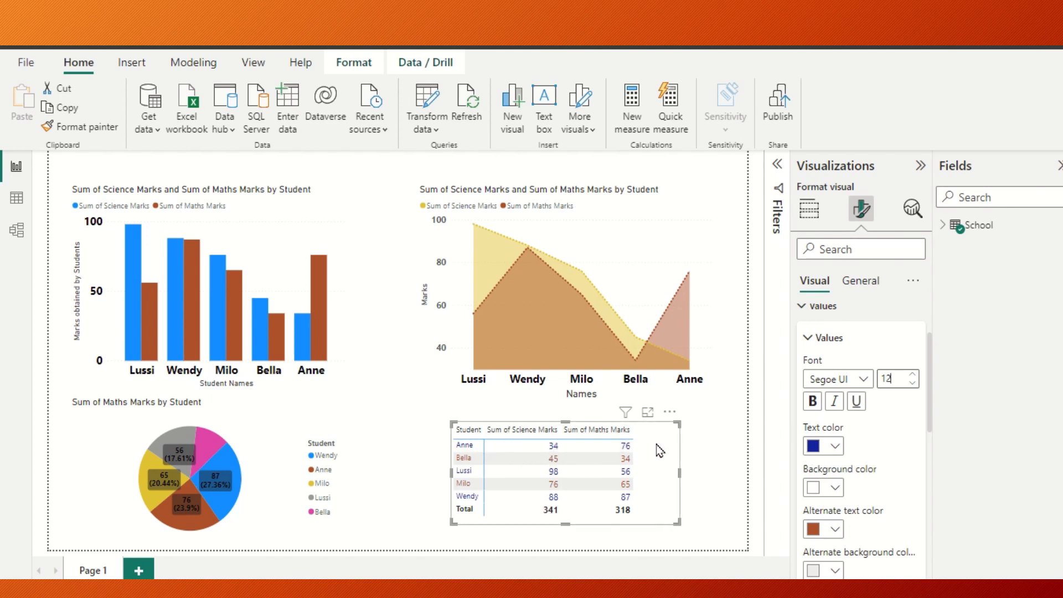
click(835, 446)
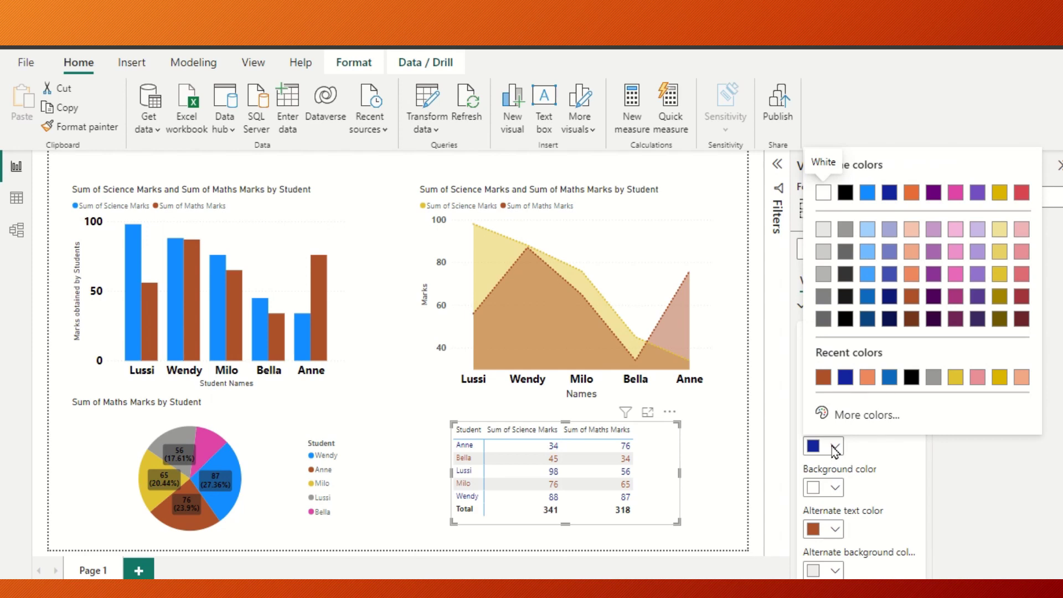
click(912, 379)
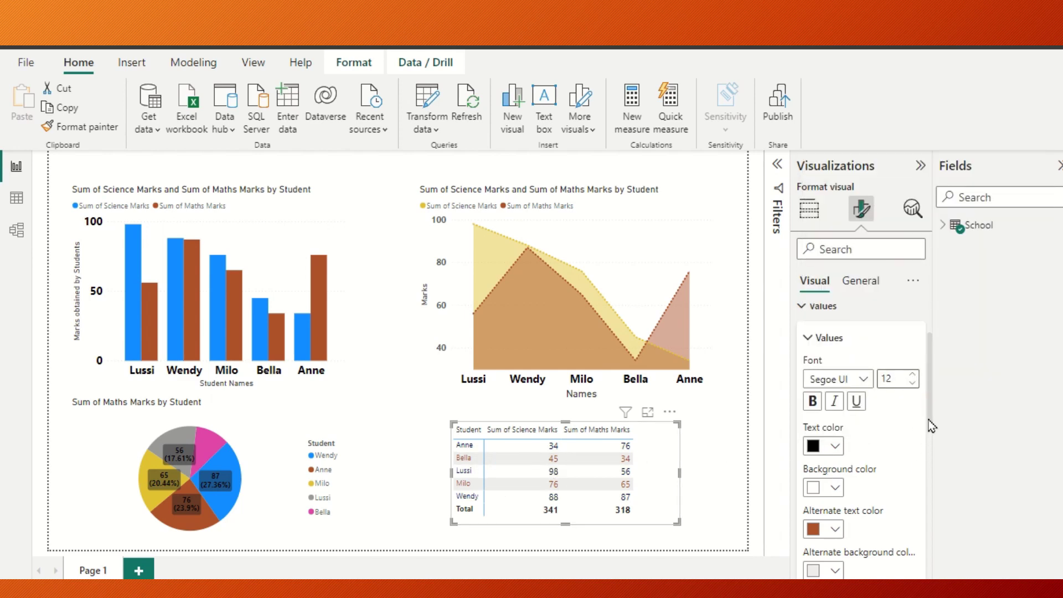
Colour the table's alternate-row text dark blue
drag(930, 416, 929, 444)
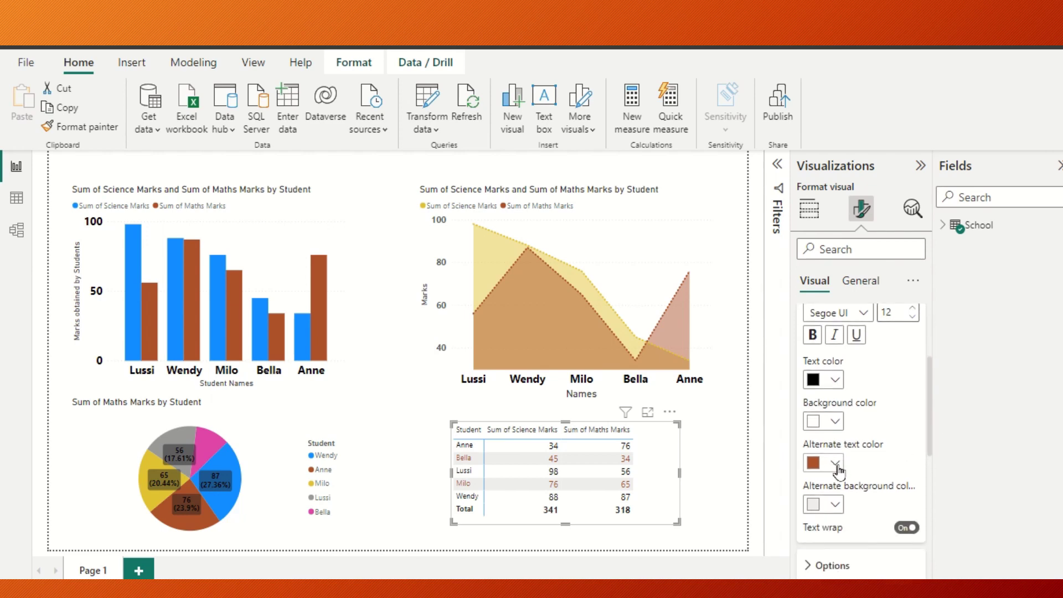
click(835, 464)
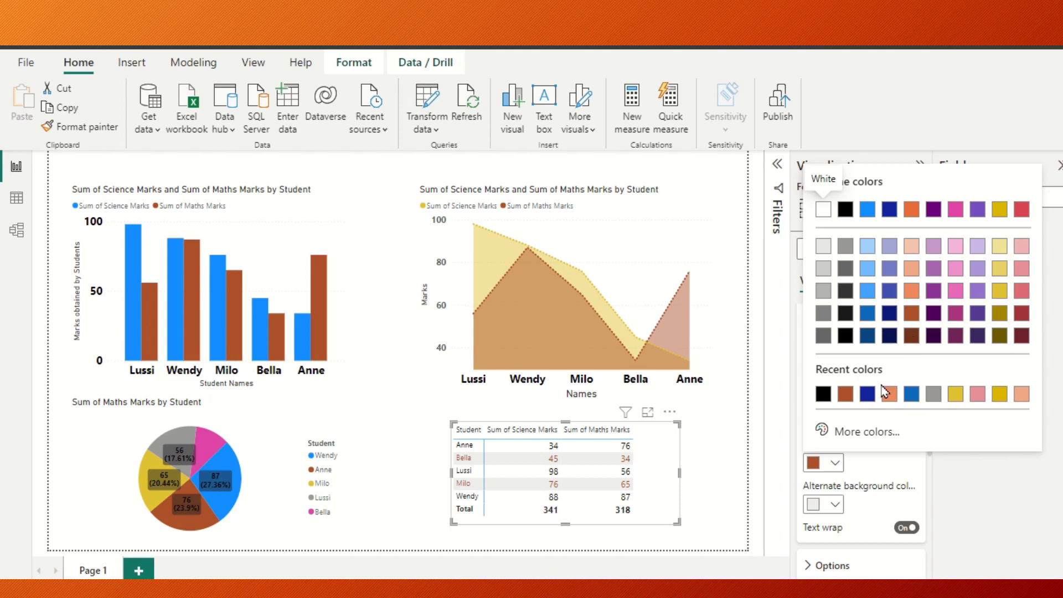
click(868, 394)
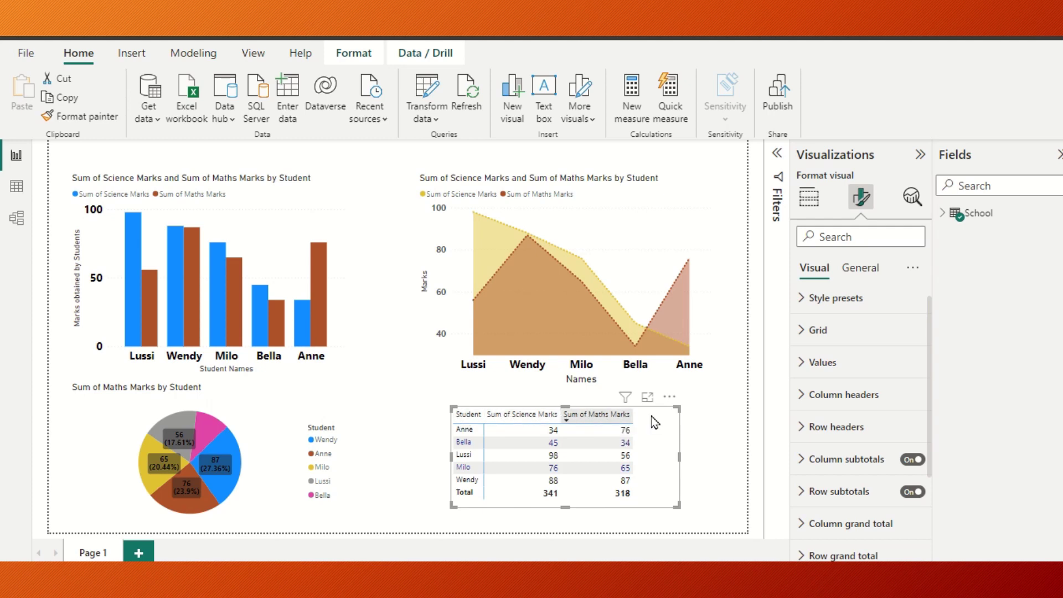
Set the column header font size to 14 and widen the table so all columns fit
click(820, 395)
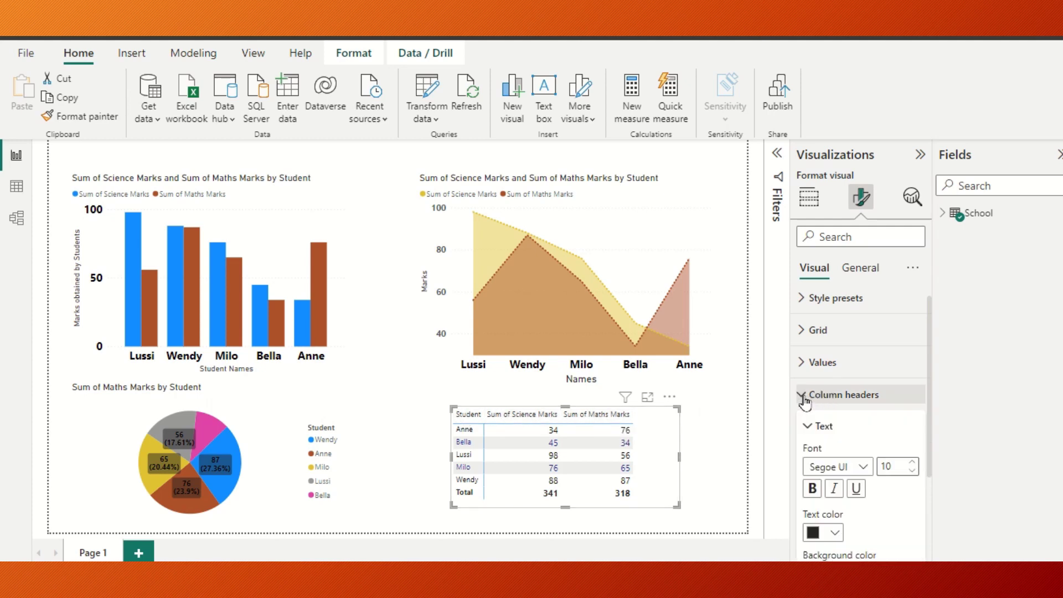
scroll(931, 351, down, 3)
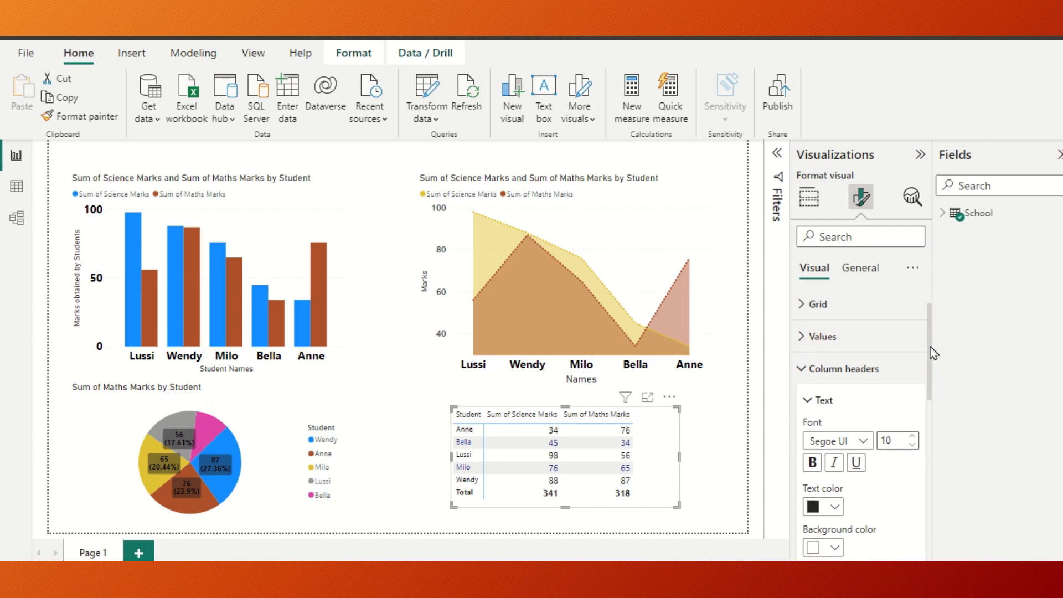
click(900, 352)
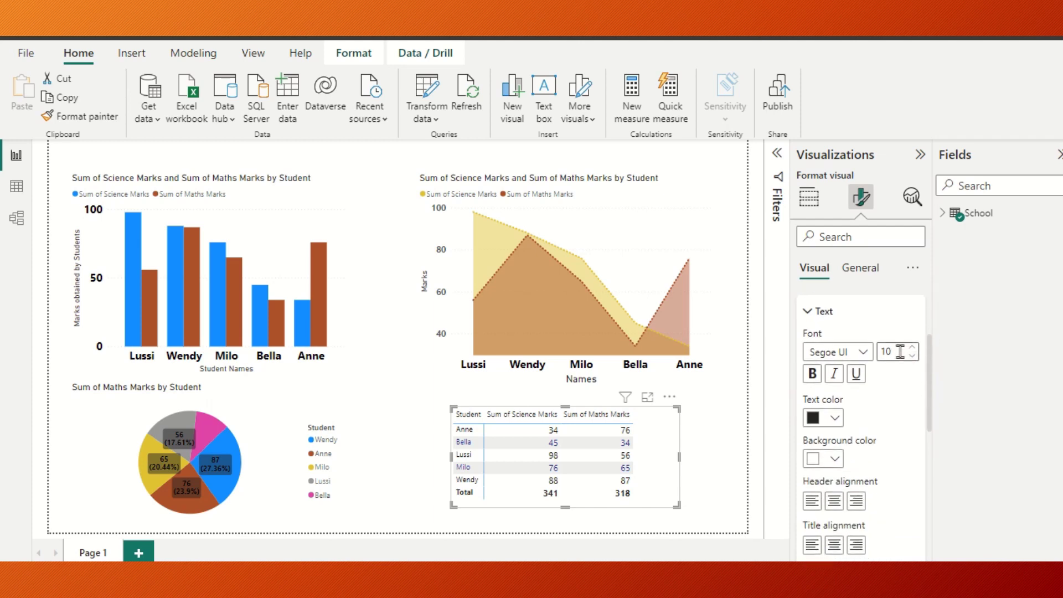
key(BackSpace)
text(4)
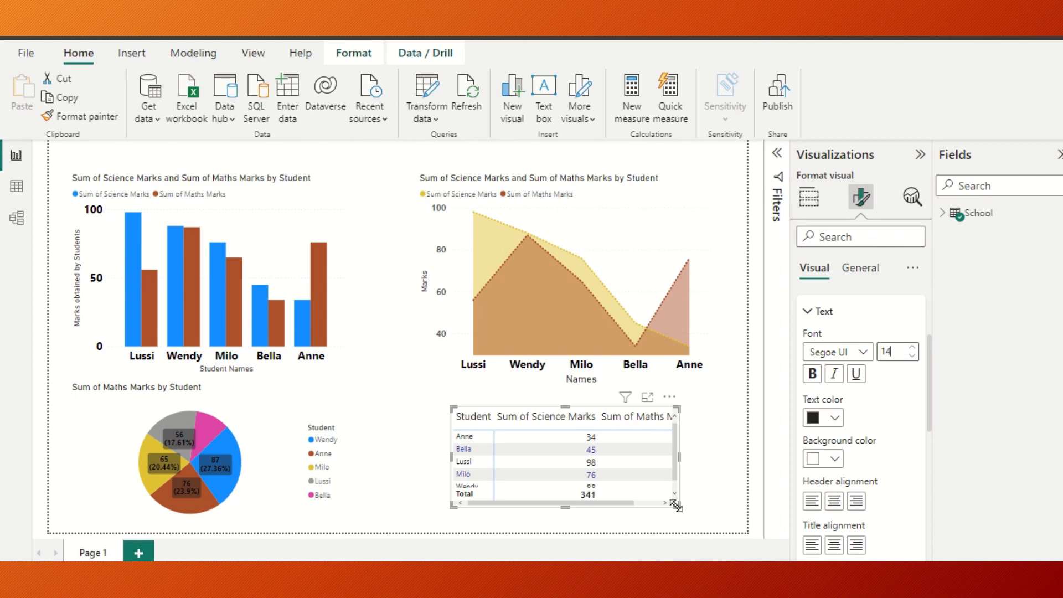
drag(677, 505, 730, 520)
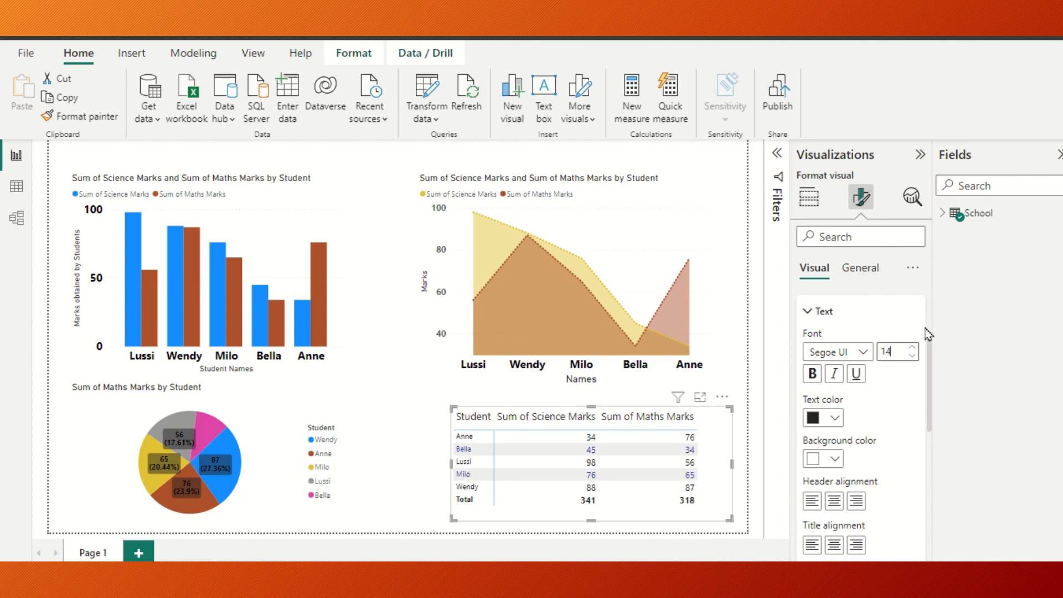
Make the column headers bold with centred header alignment
click(817, 376)
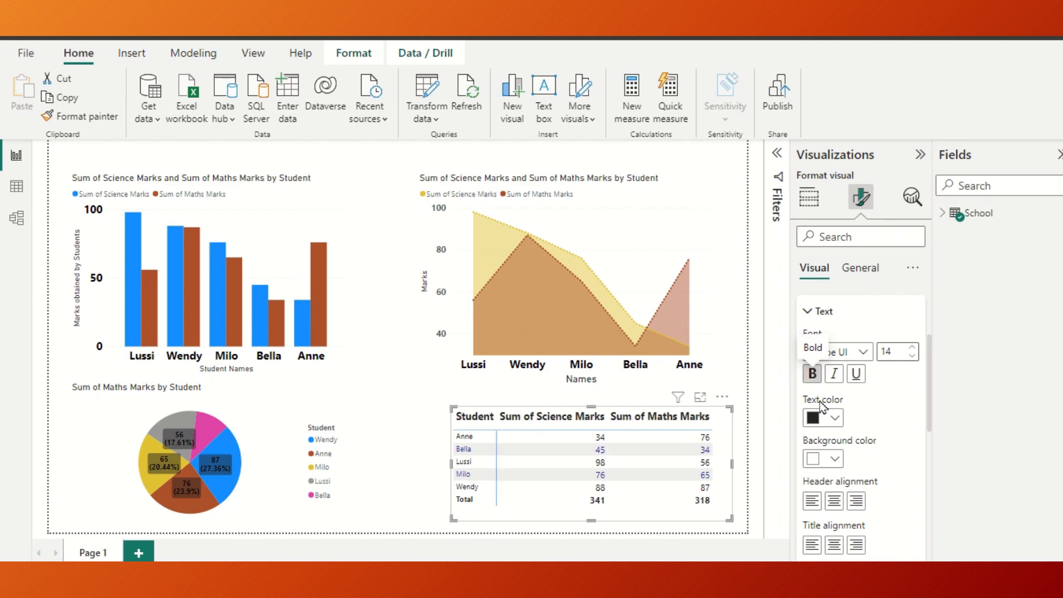
scroll(930, 409, down, 1)
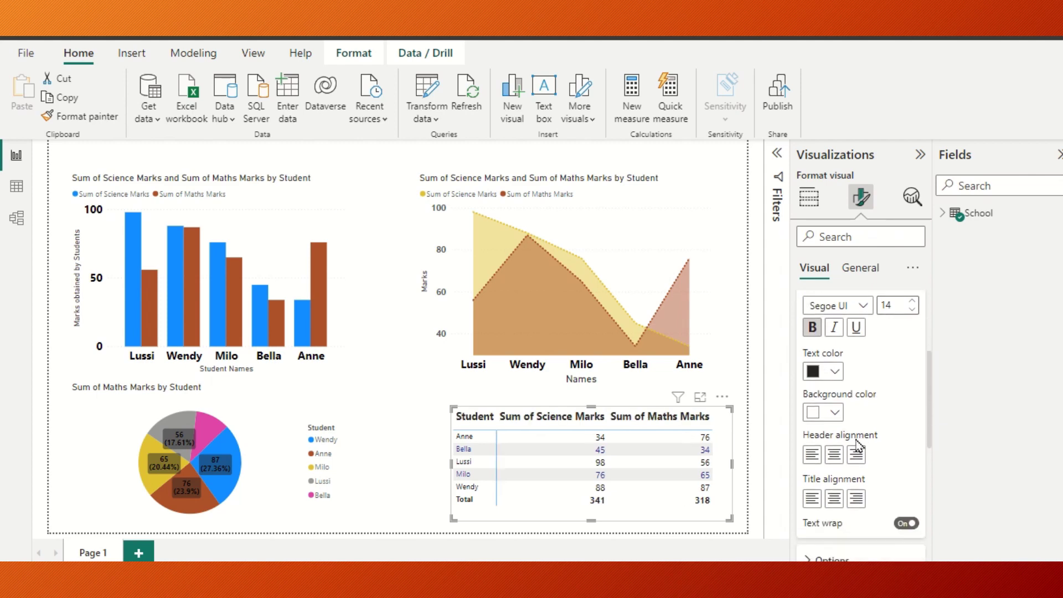
click(834, 455)
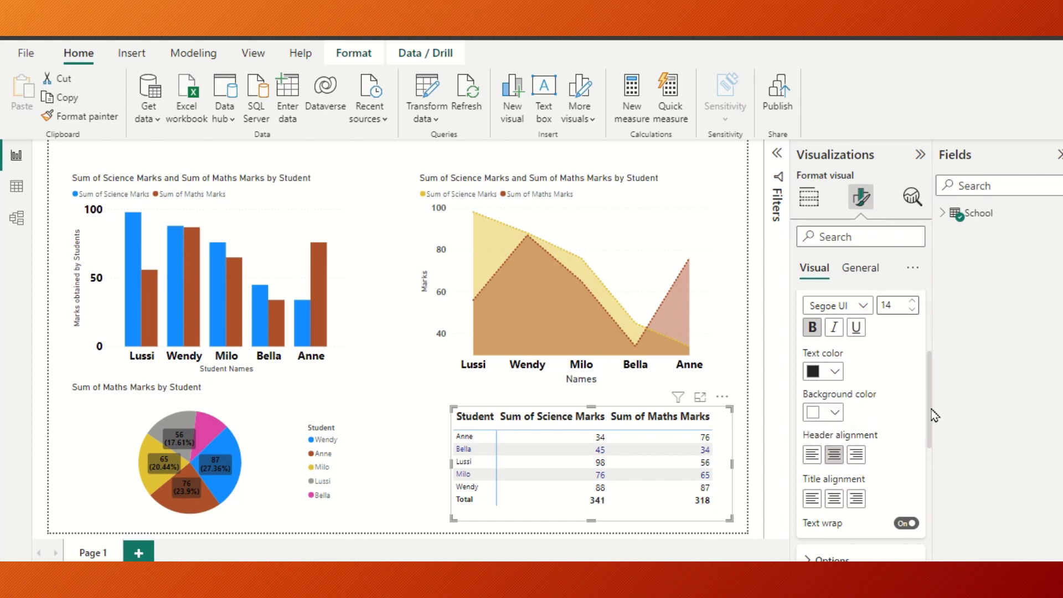
scroll(929, 413, up, 3)
click(804, 392)
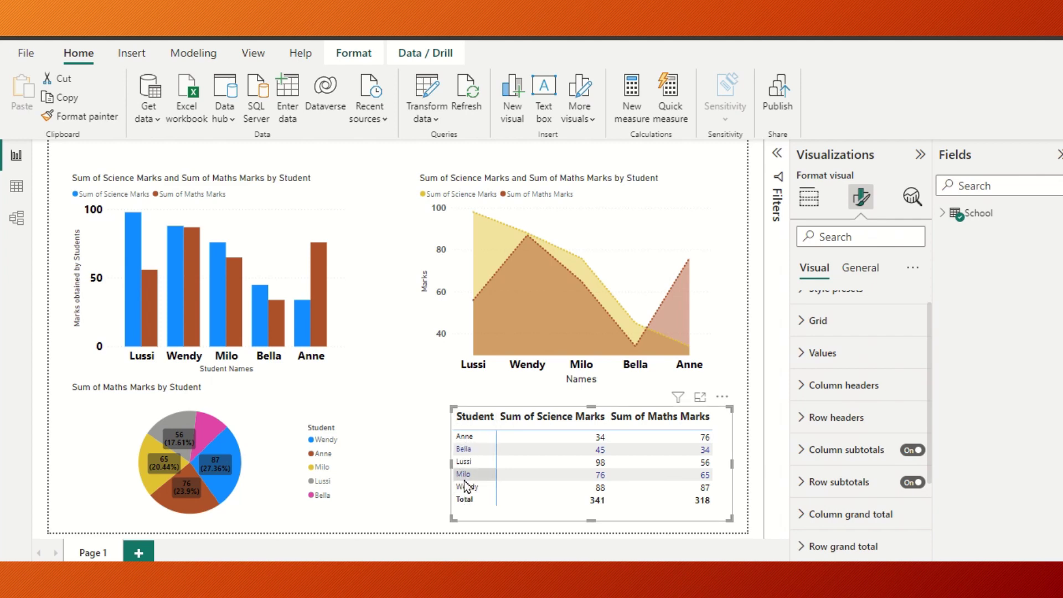
Show the student-name row headers in bold 12-point text
click(804, 418)
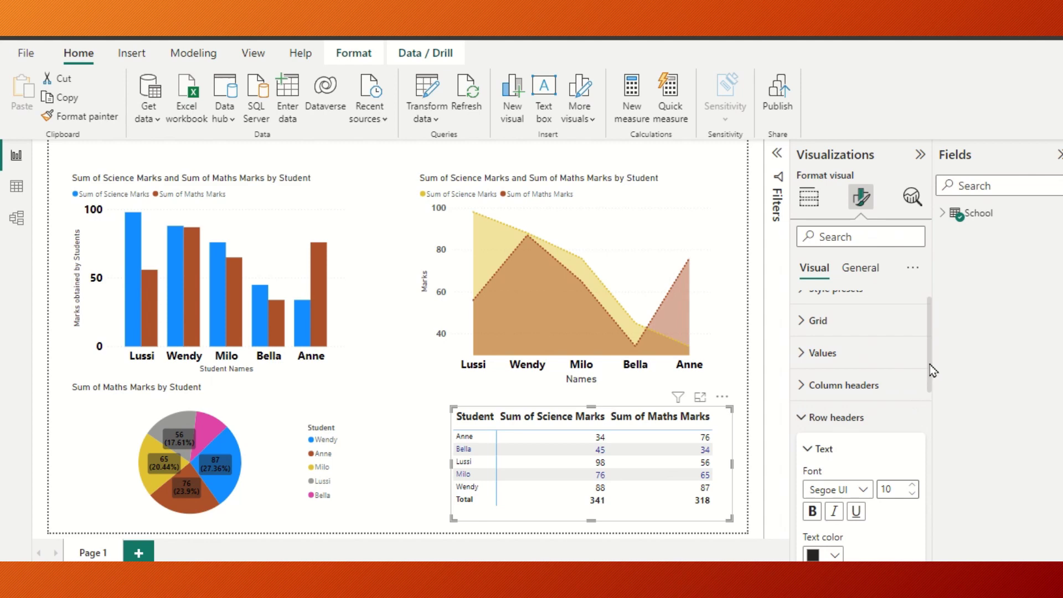
scroll(932, 382, down, 1)
scroll(934, 394, down, 1)
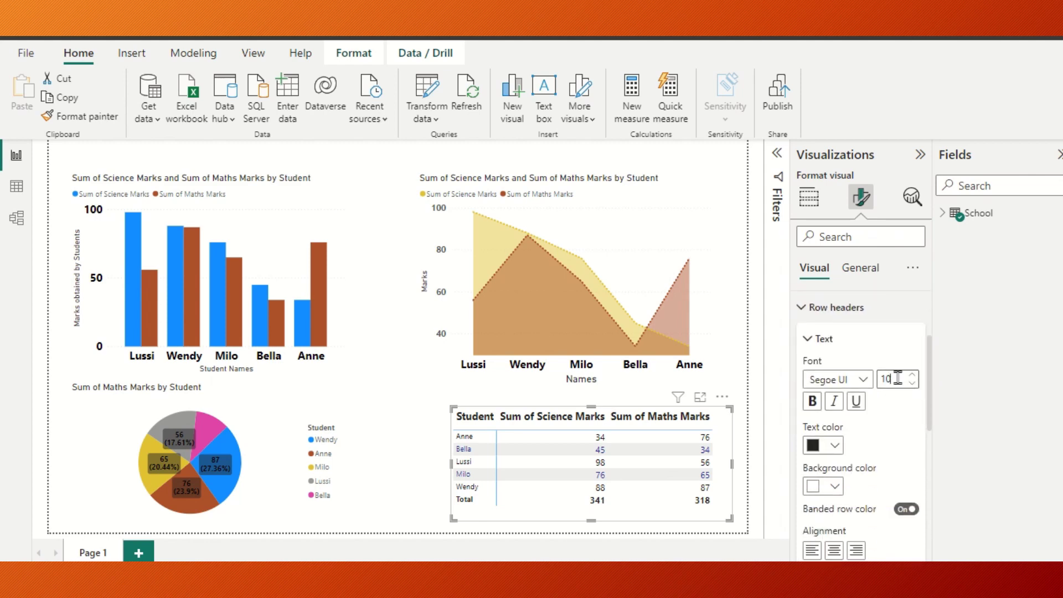
key(BackSpace)
text(2)
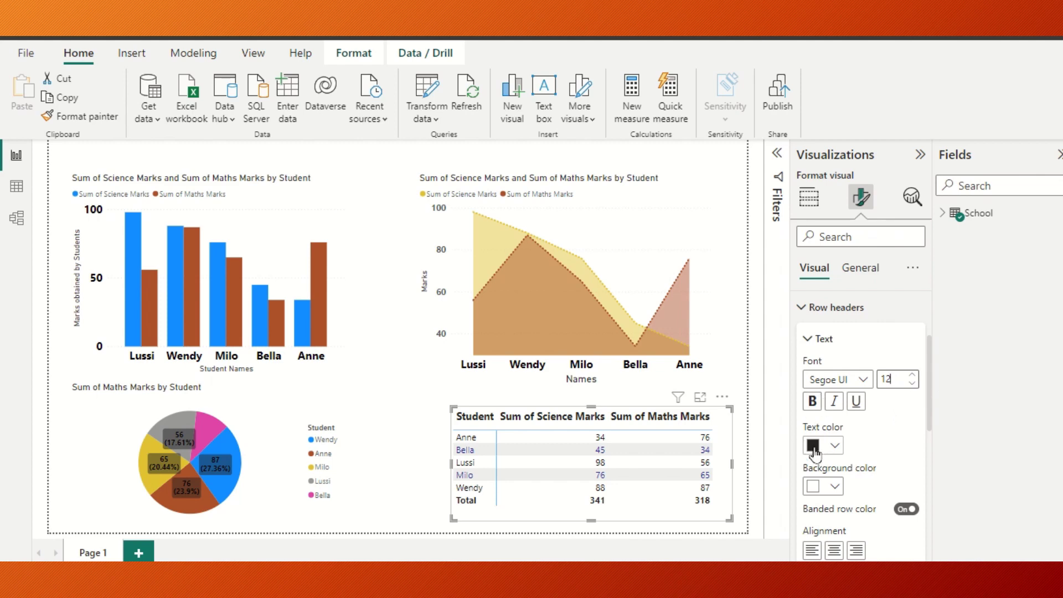
click(813, 402)
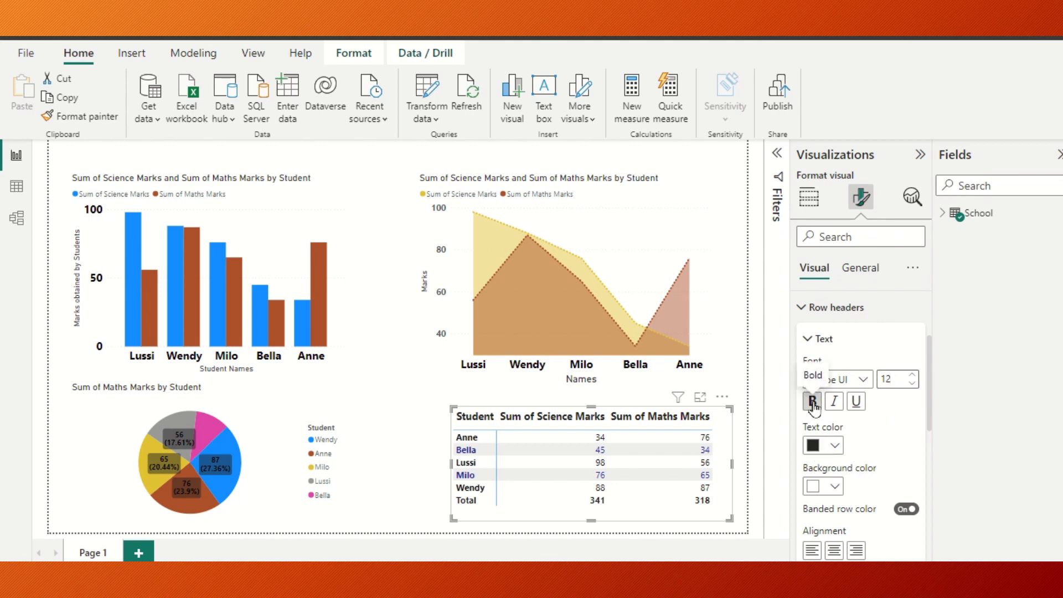